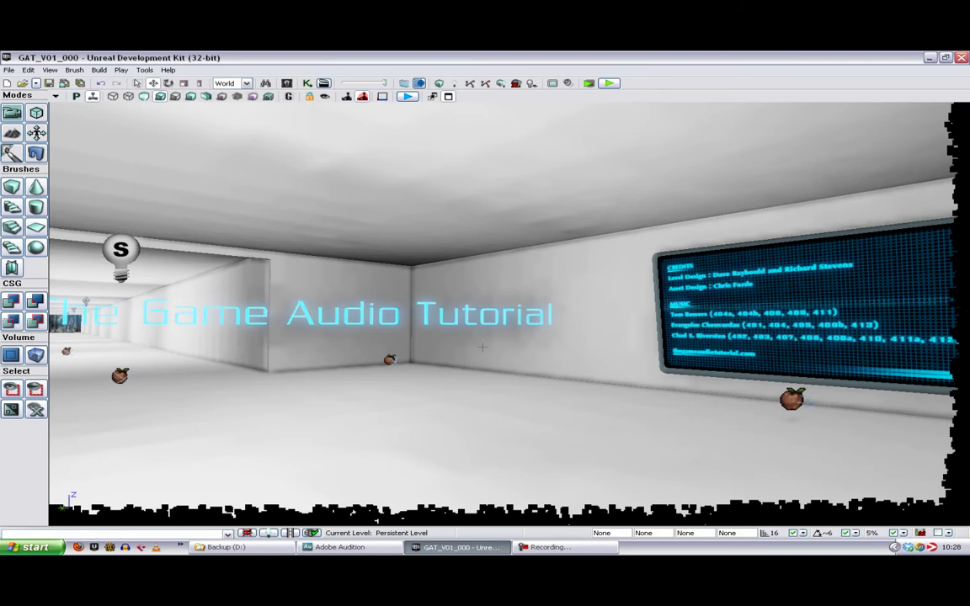
Switch to Windows Explorer and open the Tutorial Level folder inside 01_UDK Tutorial Notes\GAT Install exe test.
{"action": "left_click", "coordinate": [283, 548]}
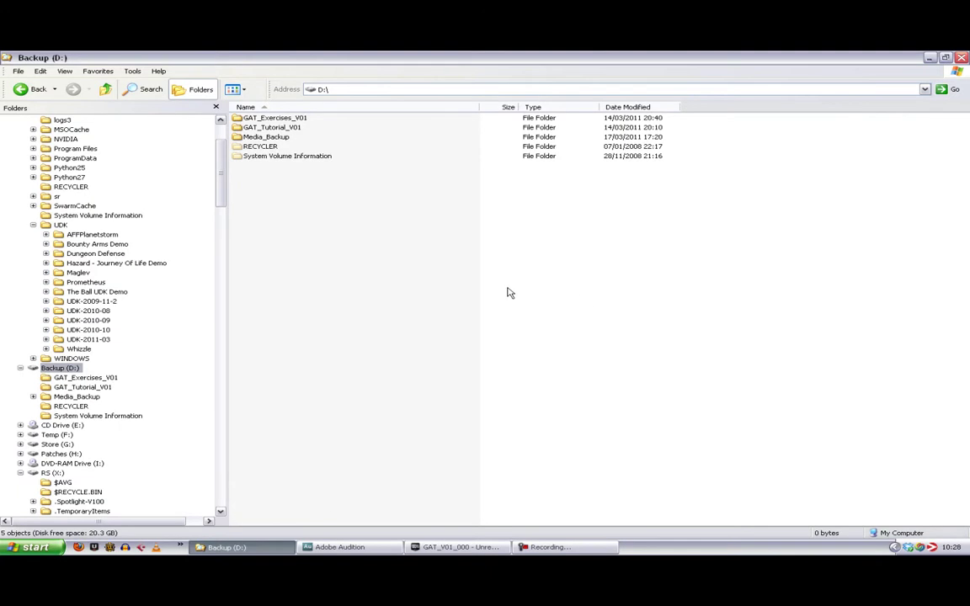
{"action": "left_click_drag", "start_coordinate": [220, 172], "coordinate": [224, 252]}
{"action": "left_click_drag", "start_coordinate": [116, 235], "coordinate": [123, 243]}
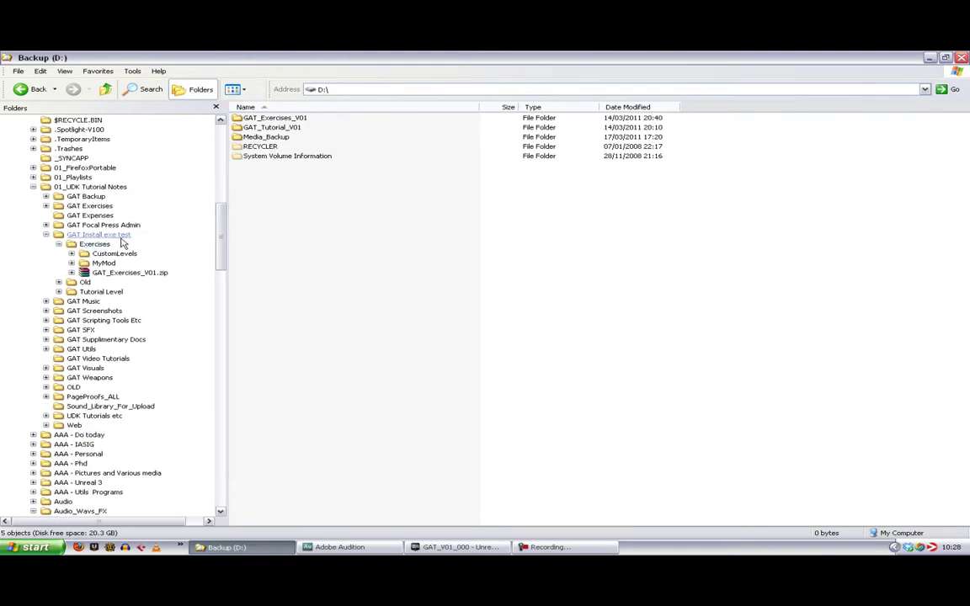
{"action": "left_click", "coordinate": [97, 234]}
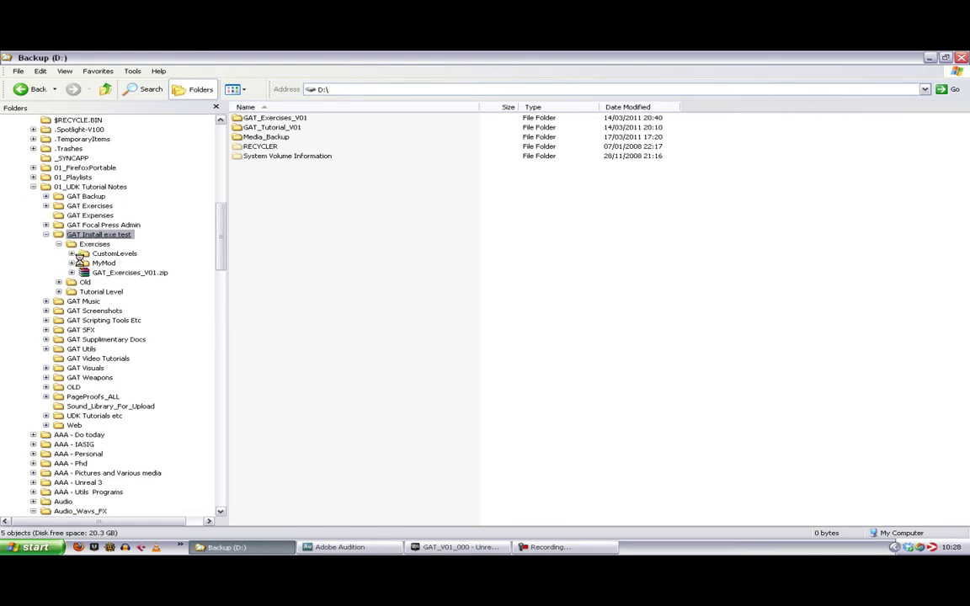
{"action": "left_click", "coordinate": [97, 292]}
Select GAT_Tutorial_V01.zip, GAT_Tutorial_Install_README.txt and GAT_Tutorial_Install_2011_V01.EXE one after another to identify the tutorial download files.
{"action": "left_click", "coordinate": [261, 165]}
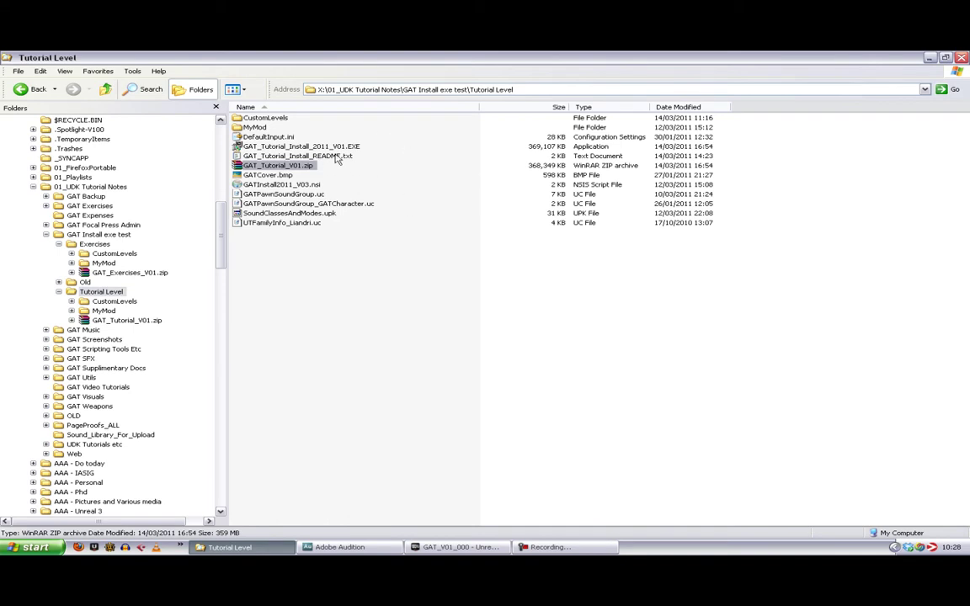
{"action": "left_click", "coordinate": [301, 156]}
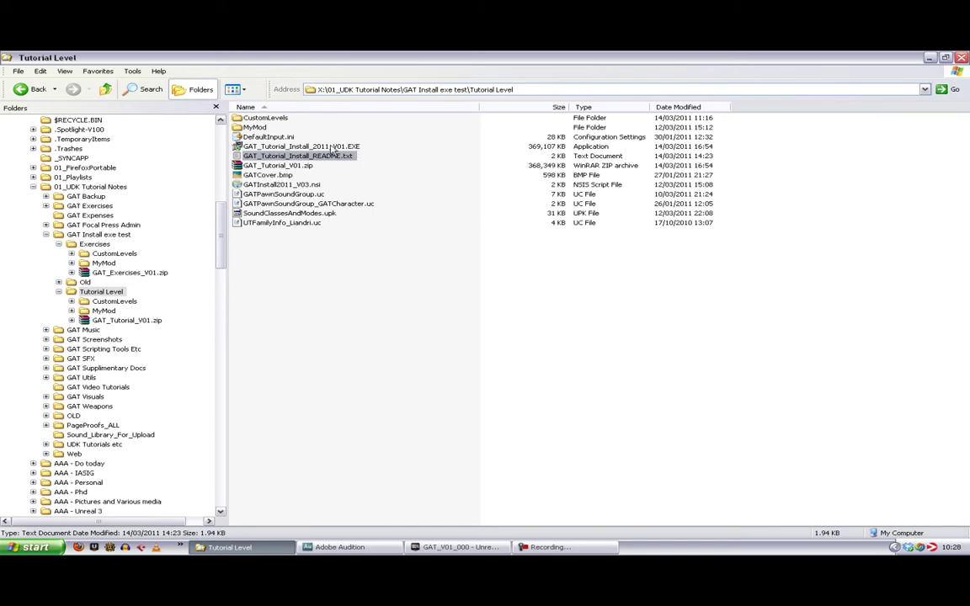
{"action": "left_click", "coordinate": [333, 148]}
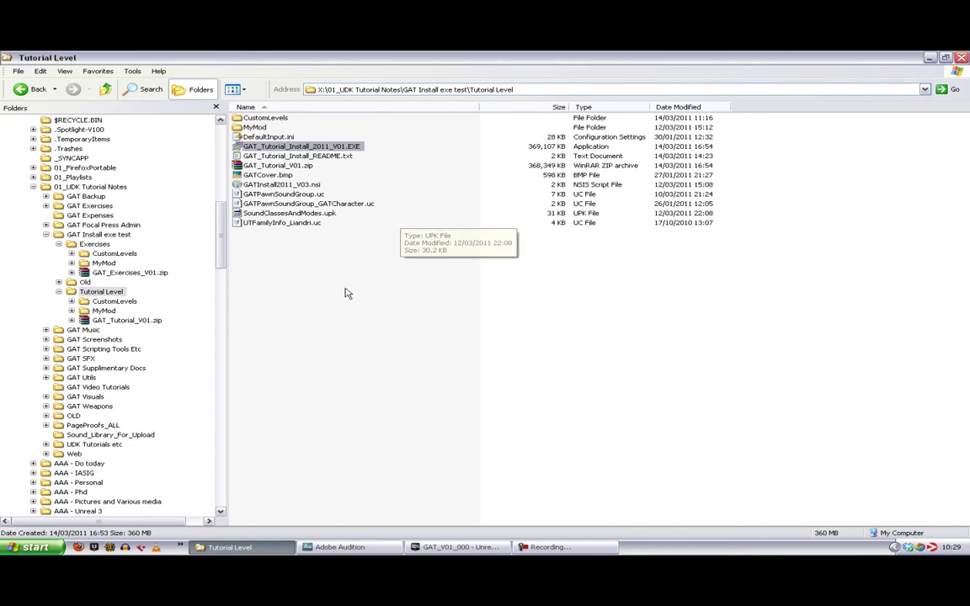
Open the Exercises folder and select GAT_Exercises_V01.zip and GAT_Exercises_Install_2011_V01.EXE in turn.
{"action": "key", "text": "alt+Left"}
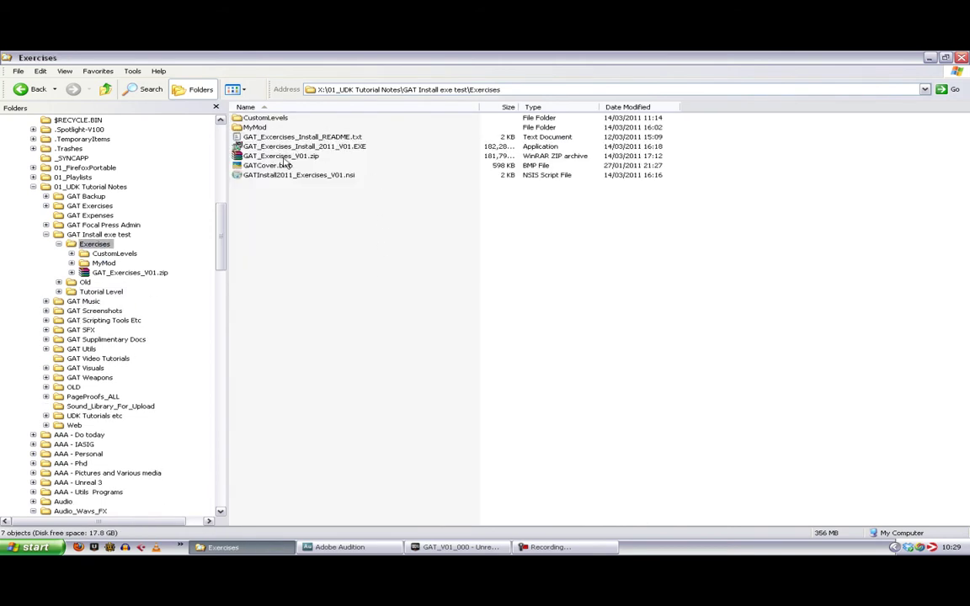
{"action": "left_click", "coordinate": [284, 160]}
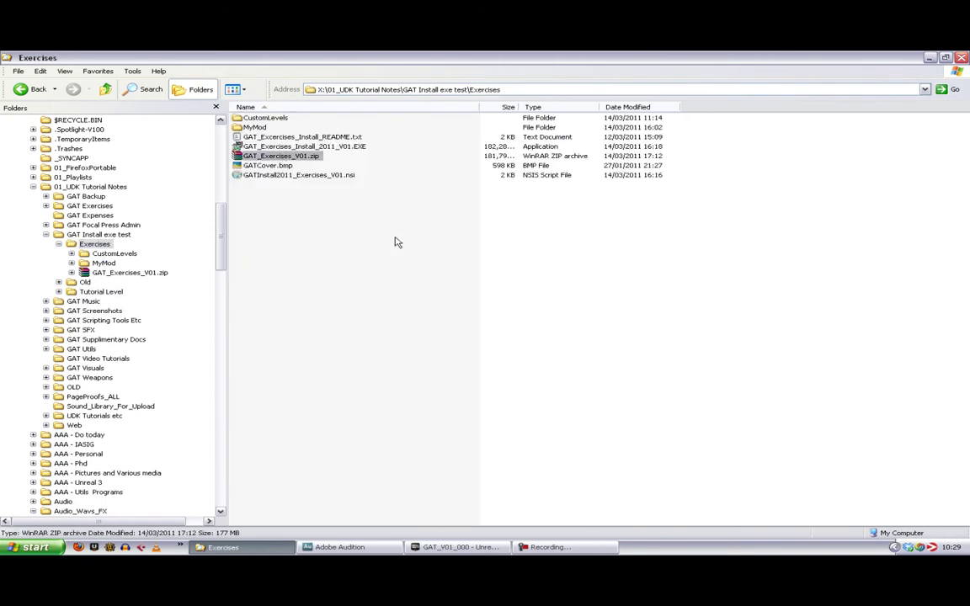
{"action": "left_click", "coordinate": [355, 147]}
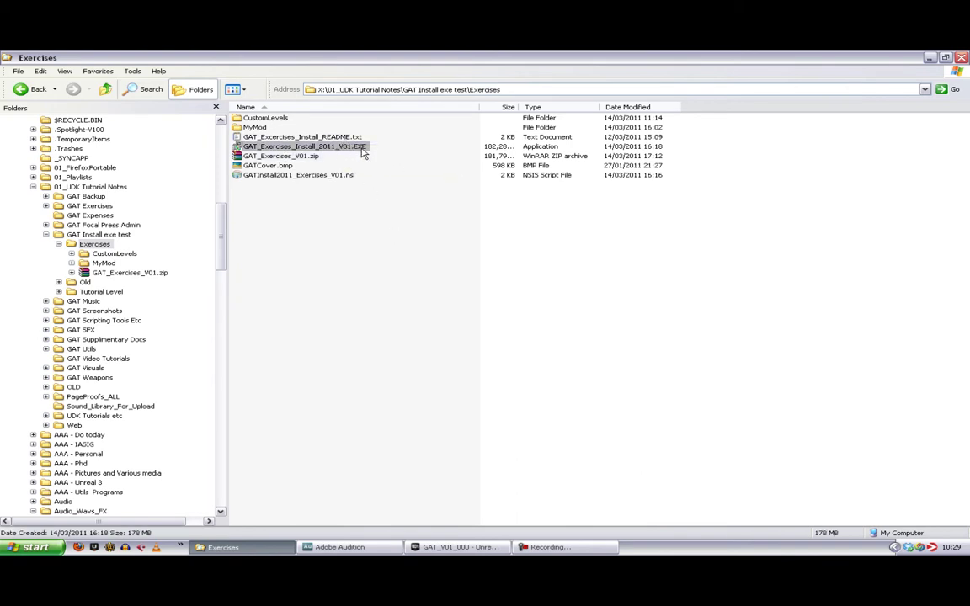
Expand UDK-2010-10 under C:\UDK, collapse its UDKGame subfolders, and show the contents of the UDK-2010-10 folder.
{"action": "left_click_drag", "start_coordinate": [220, 229], "coordinate": [228, 170]}
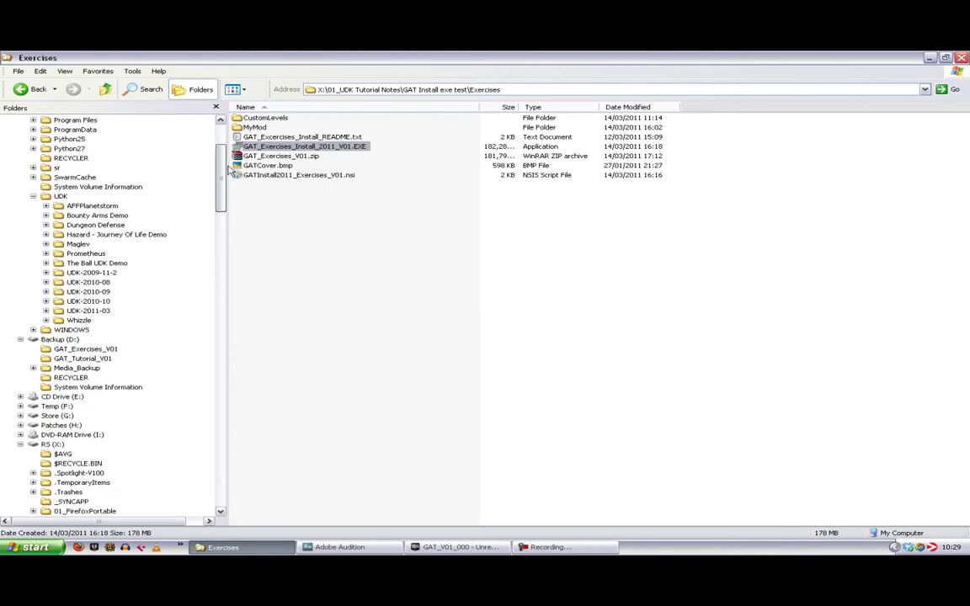
{"action": "left_click", "coordinate": [46, 302]}
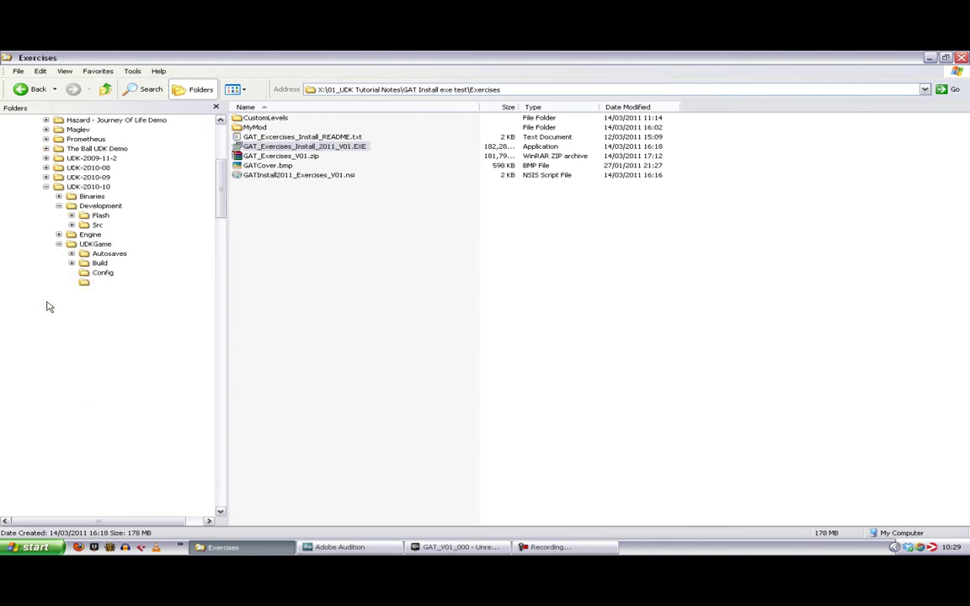
{"action": "left_click", "coordinate": [58, 244]}
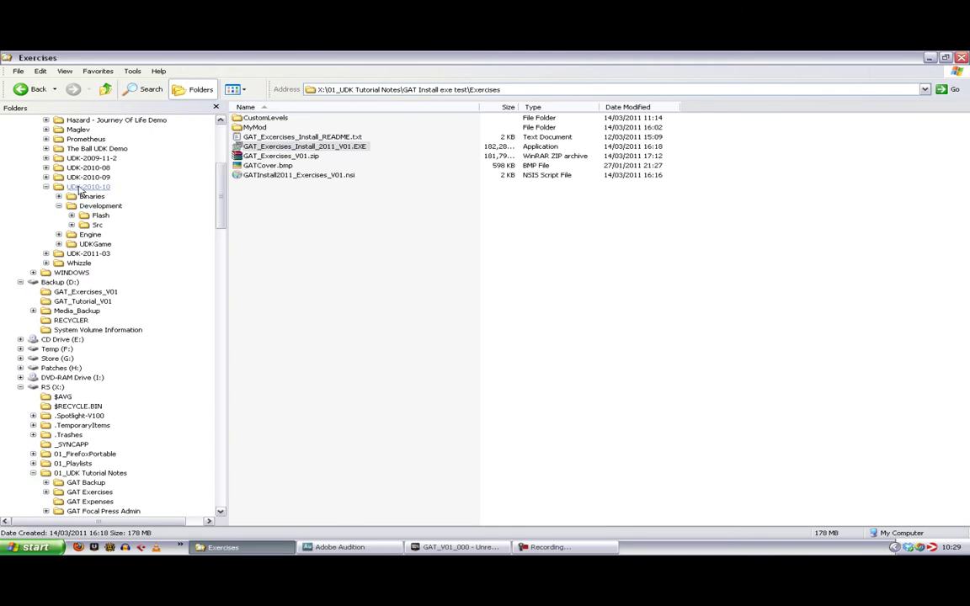
{"action": "left_click", "coordinate": [58, 206]}
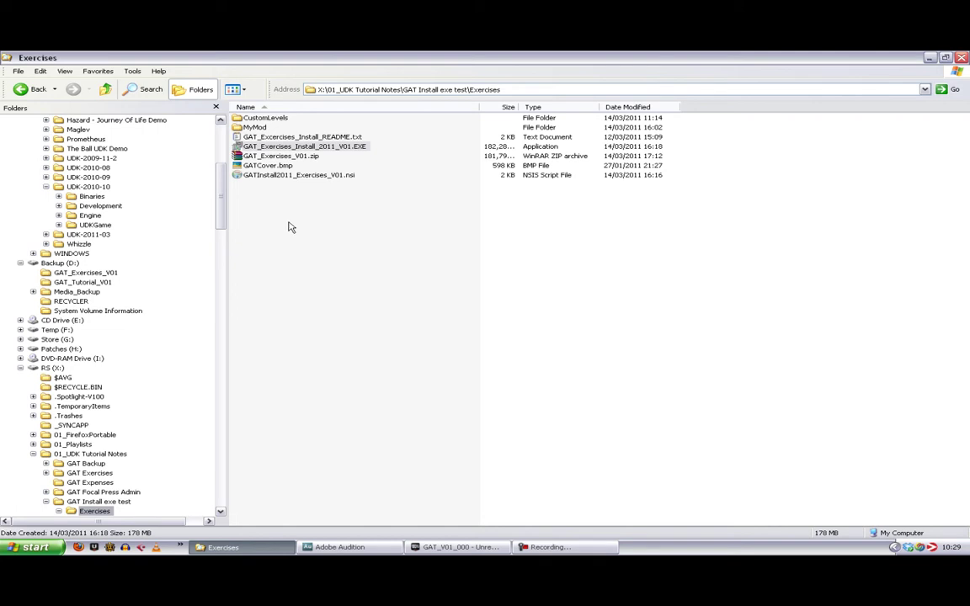
{"action": "left_click", "coordinate": [59, 206]}
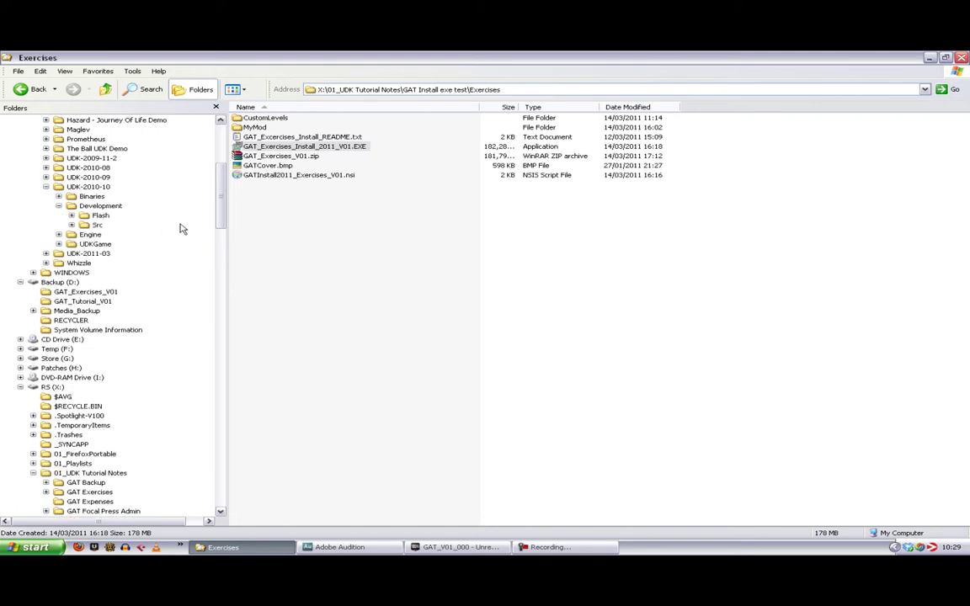
{"action": "left_click", "coordinate": [94, 187]}
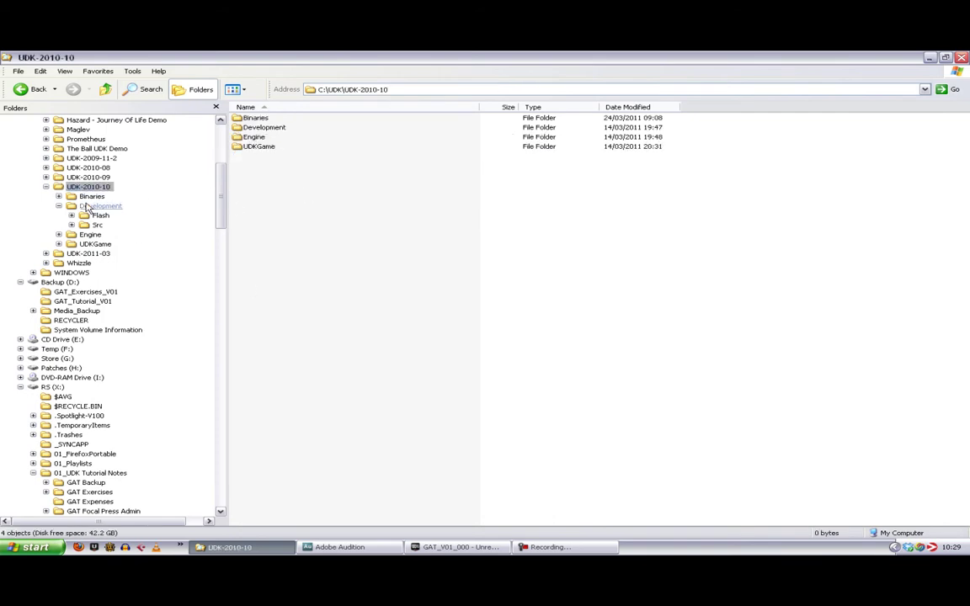
Open Development\Src\MyMod\Classes in UDK-2010-10 and look through its list of UC script files.
{"action": "left_click", "coordinate": [71, 225]}
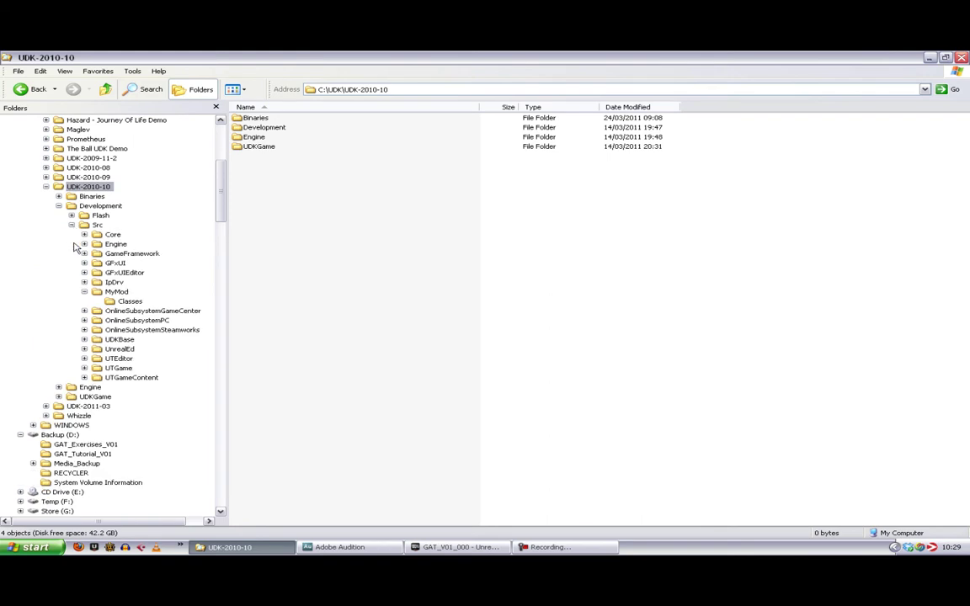
{"action": "left_click", "coordinate": [115, 292]}
{"action": "left_click", "coordinate": [126, 301]}
{"action": "scroll", "coordinate": [295, 284], "scroll_direction": "down", "scroll_amount": 8}
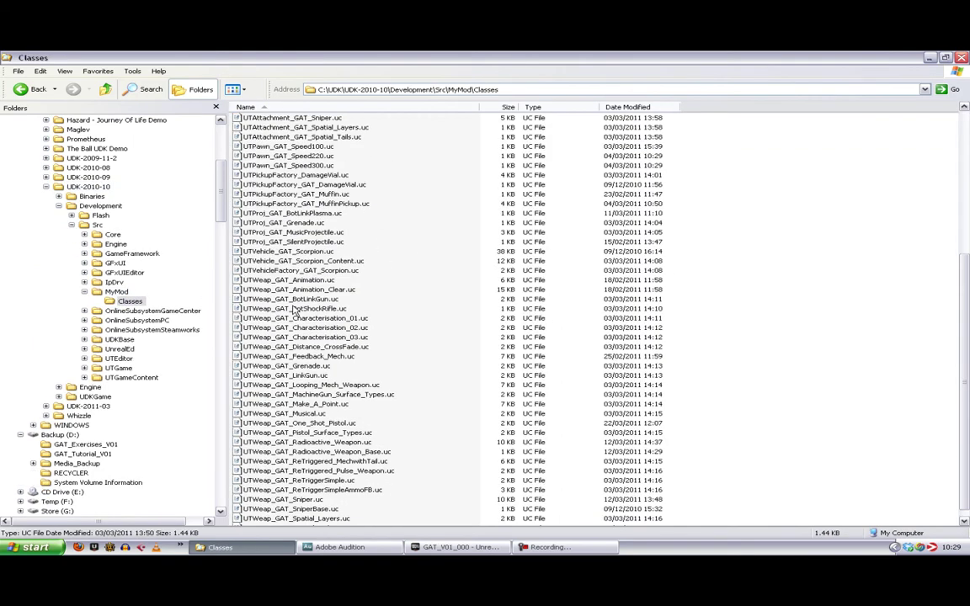
{"action": "scroll", "coordinate": [295, 317], "scroll_direction": "up", "scroll_amount": 8}
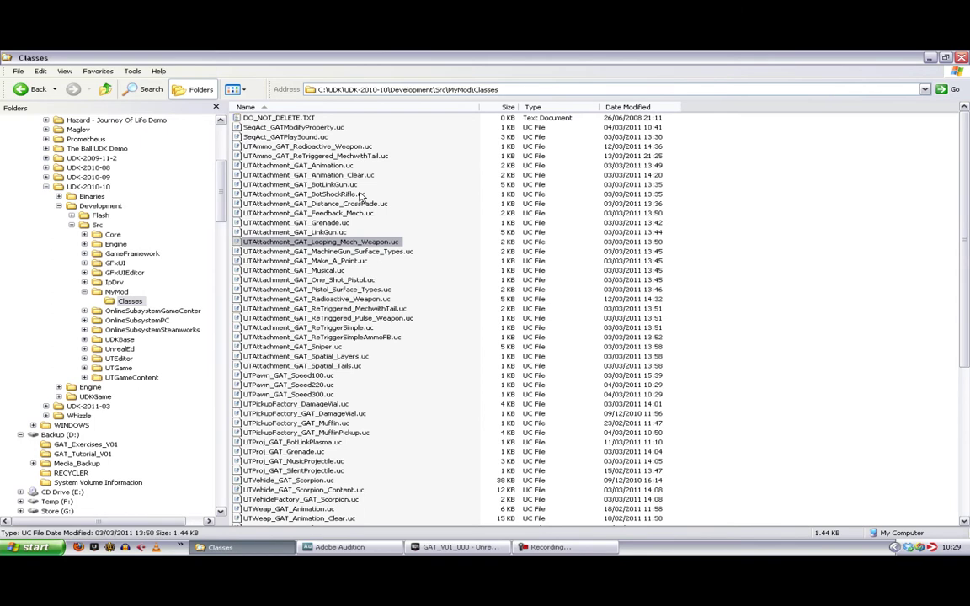
Collapse the Src tree, open UDKGame\Content\CustomLevels\Levels and select GAT_V01_000.udk.
{"action": "left_click", "coordinate": [72, 224]}
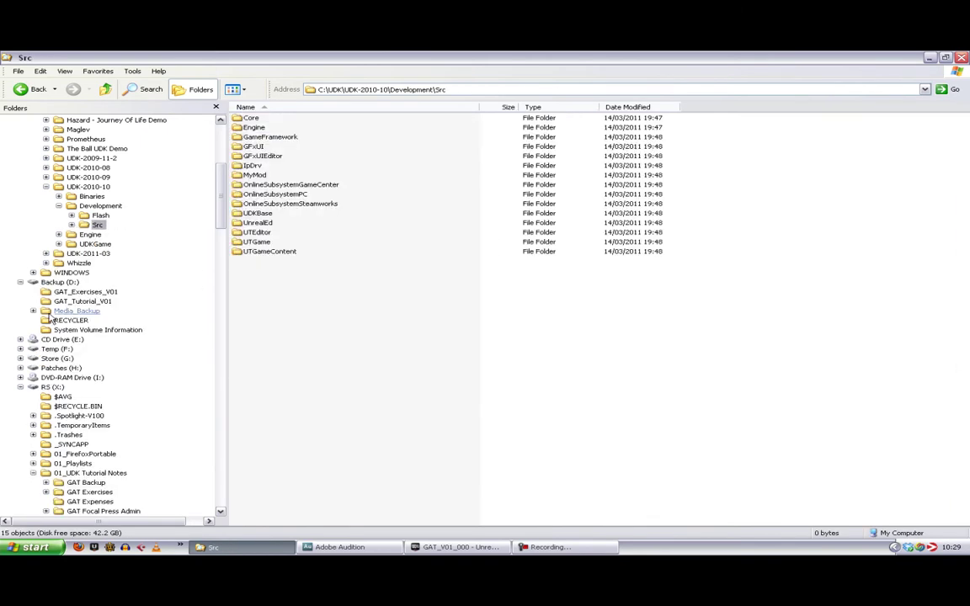
{"action": "left_click", "coordinate": [58, 244]}
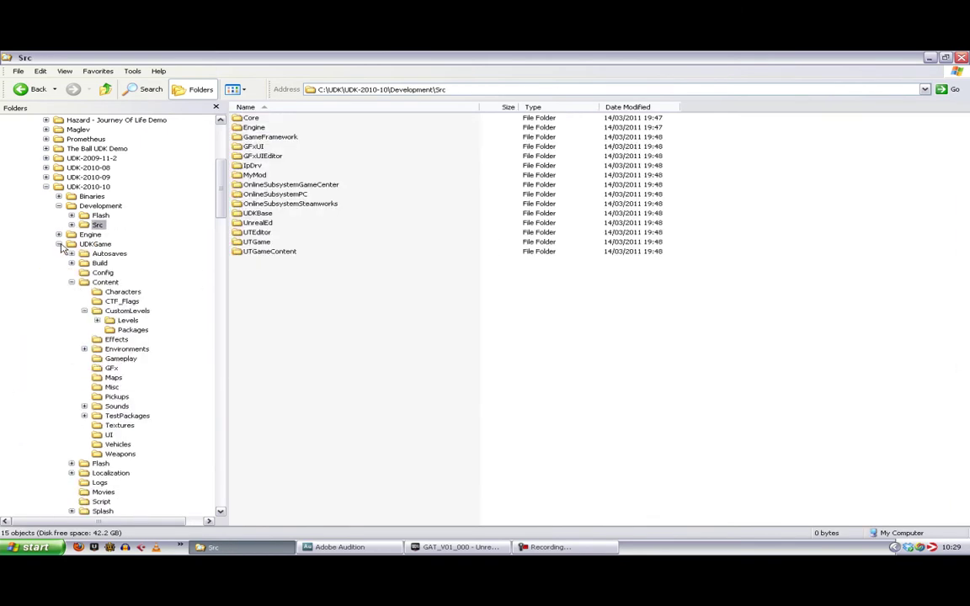
{"action": "left_click", "coordinate": [126, 310]}
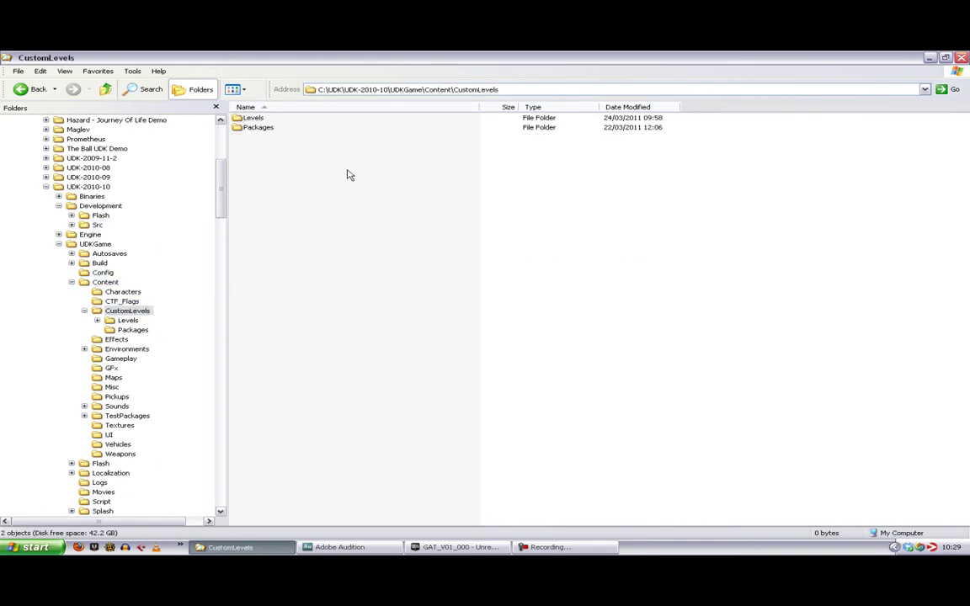
{"action": "left_click", "coordinate": [127, 320]}
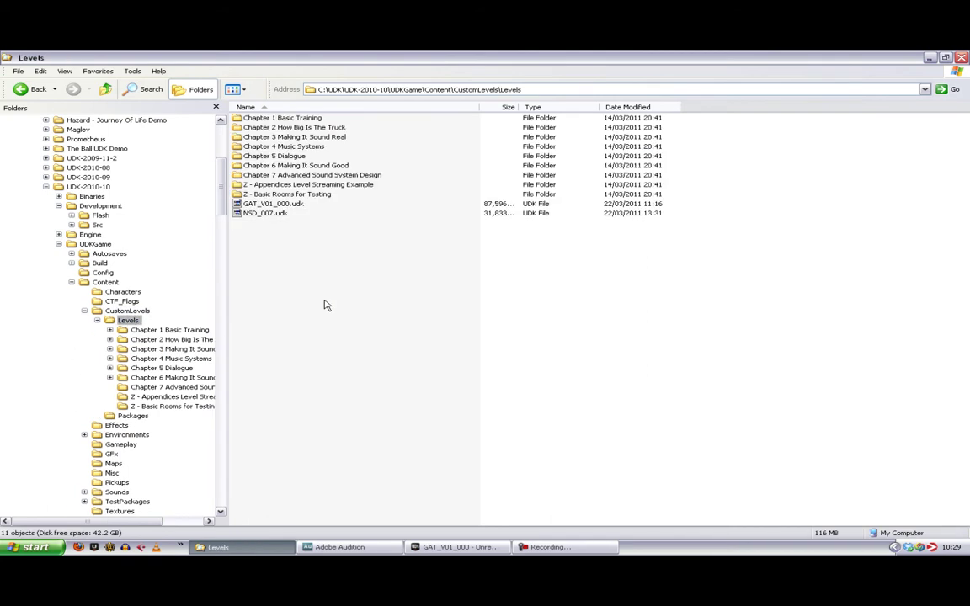
{"action": "left_click", "coordinate": [273, 203]}
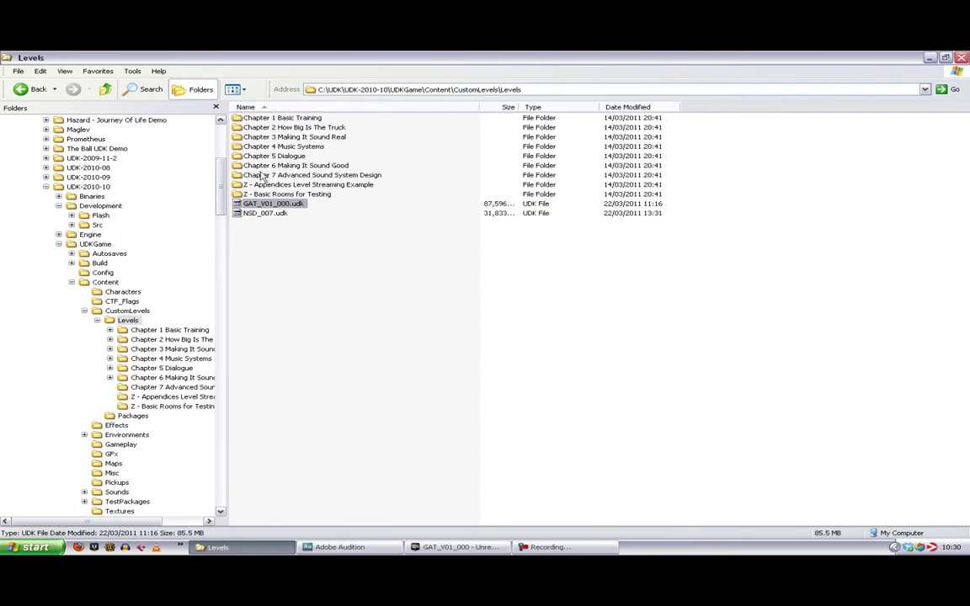
Examine the CustomLevels\Packages folder, selecting GATG_GraphicAssests.upk, and revisit the neighbouring Levels folder for comparison.
{"action": "left_click", "coordinate": [133, 416]}
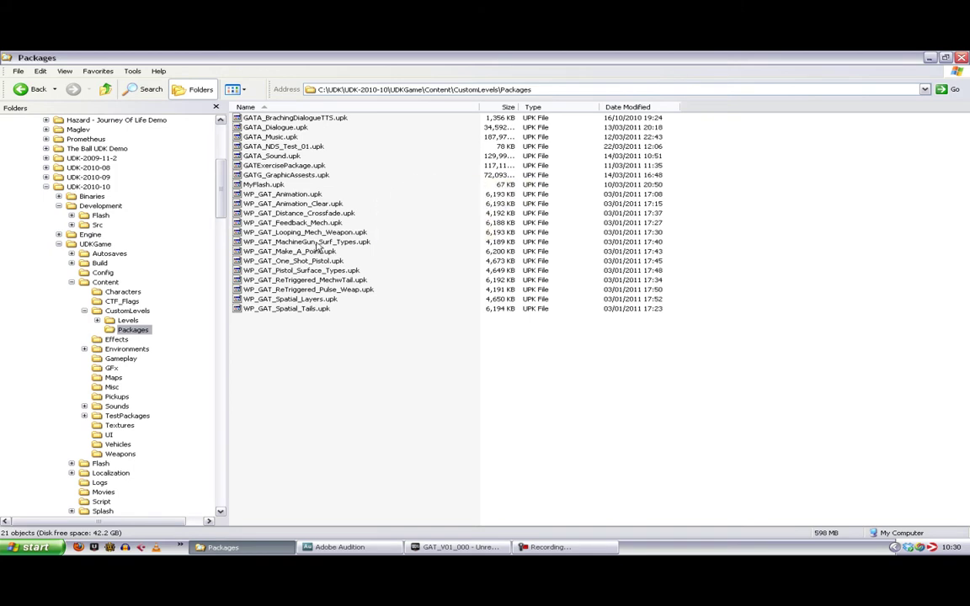
{"action": "left_click", "coordinate": [324, 177]}
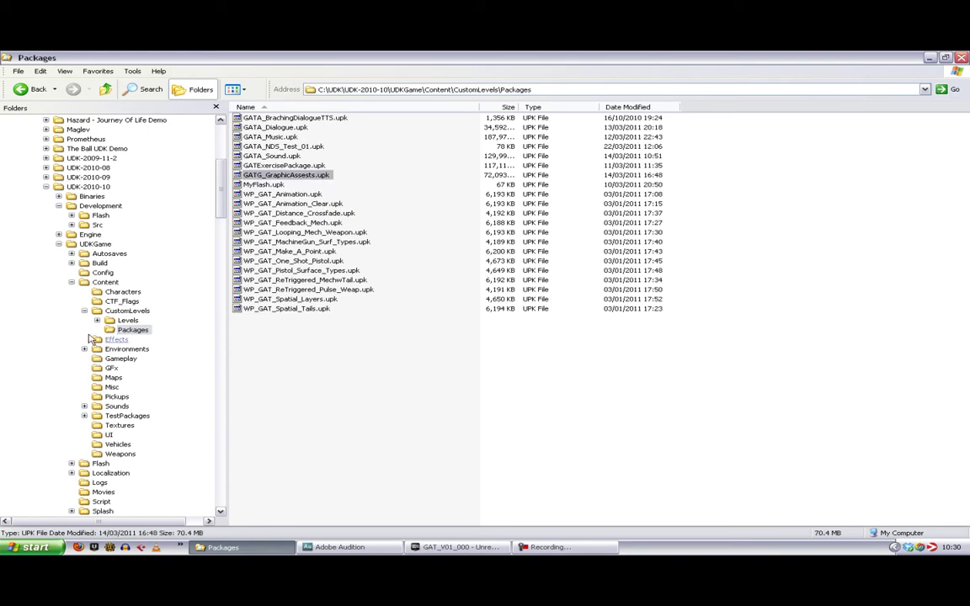
{"action": "left_click", "coordinate": [127, 320]}
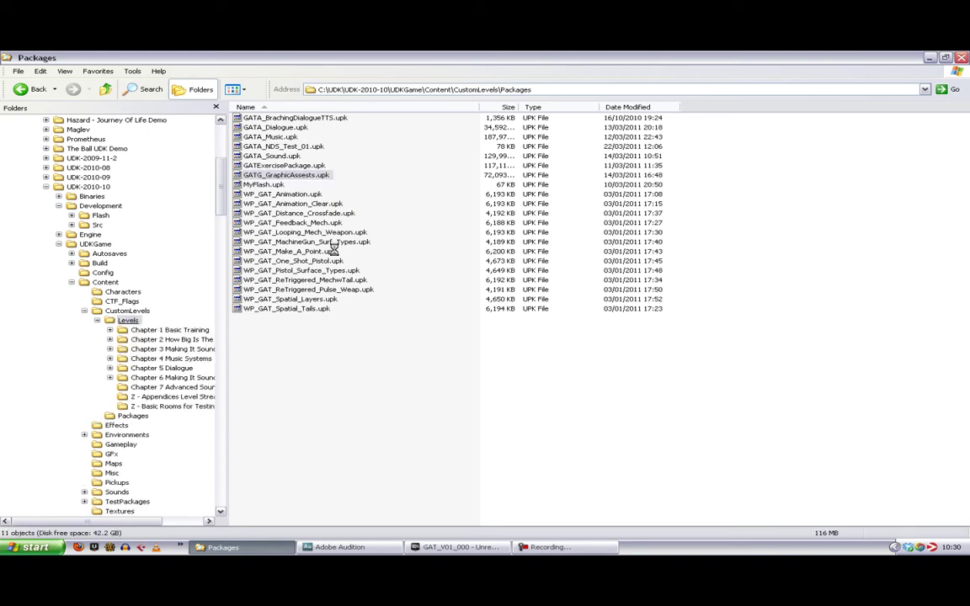
{"action": "left_click", "coordinate": [132, 416]}
Trace the folder path from Content through CustomLevels to Levels and show the chapter folders.
{"action": "left_click", "coordinate": [127, 311]}
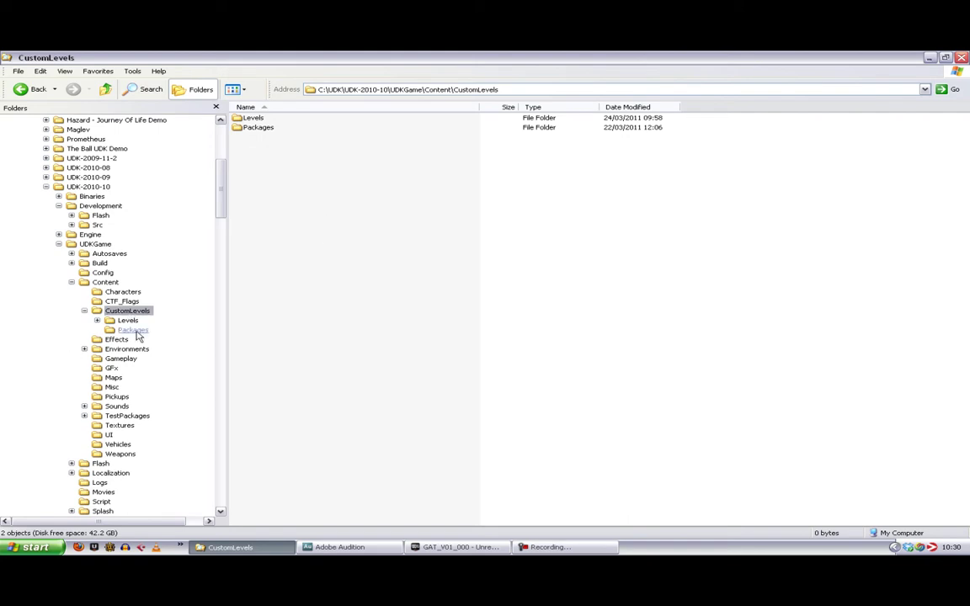
{"action": "left_click", "coordinate": [105, 282]}
{"action": "left_click", "coordinate": [128, 311]}
{"action": "left_click", "coordinate": [127, 320]}
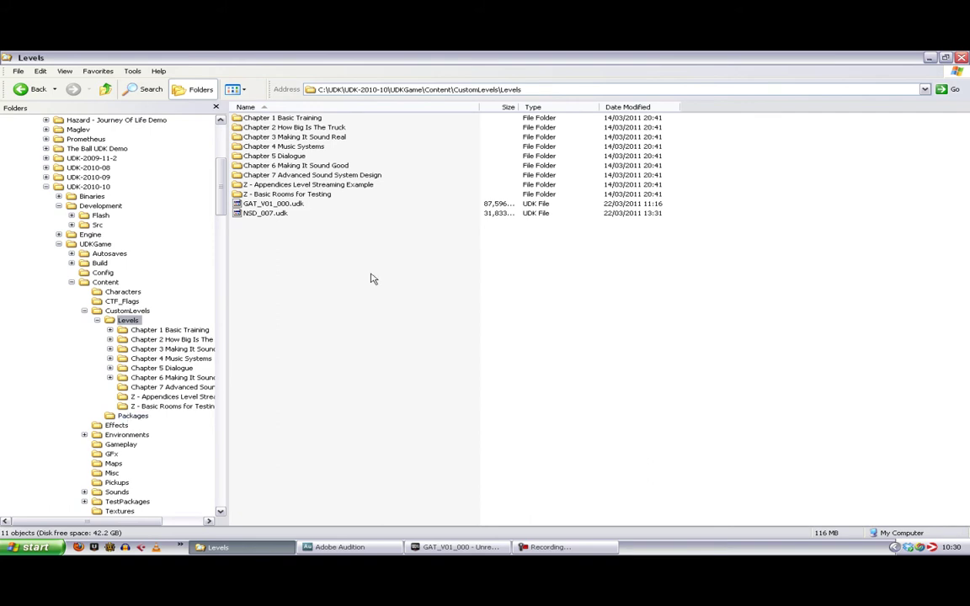
Return to the CustomLevels folder, highlight its Levels and Packages folders together, and clear the selection.
{"action": "double_click", "coordinate": [108, 323]}
{"action": "left_click", "coordinate": [124, 311]}
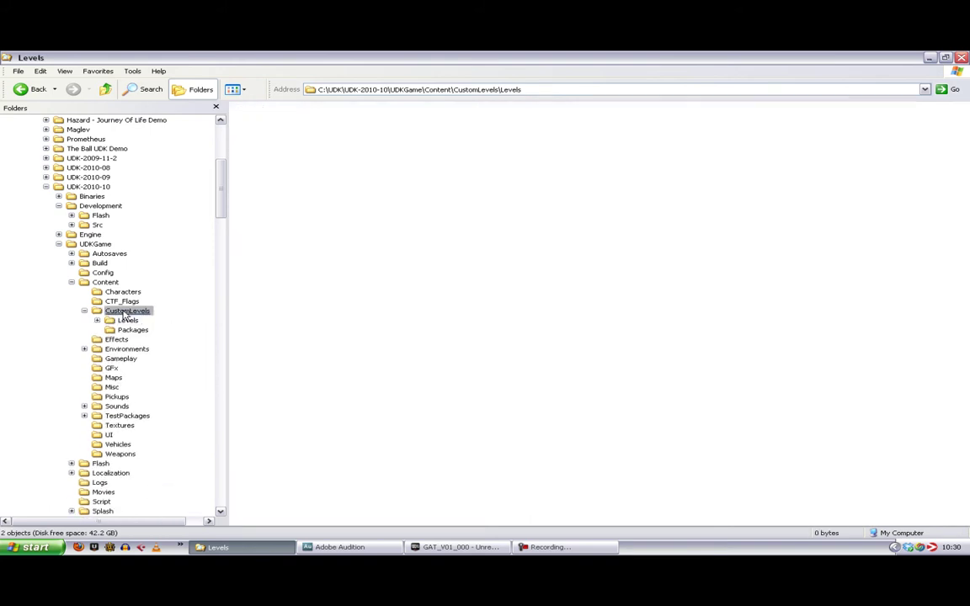
{"action": "left_click_drag", "start_coordinate": [286, 158], "coordinate": [226, 94]}
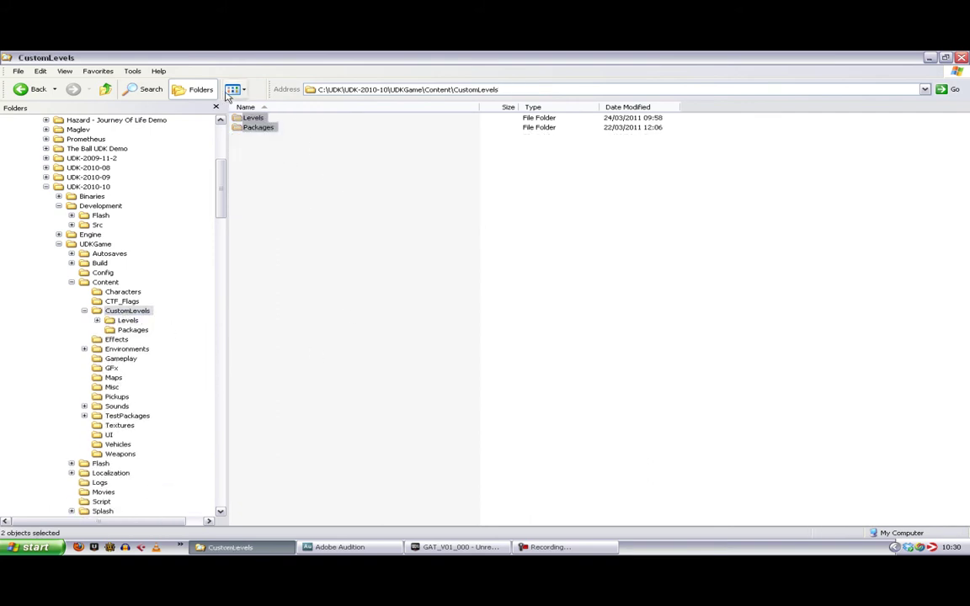
{"action": "left_click", "coordinate": [311, 205]}
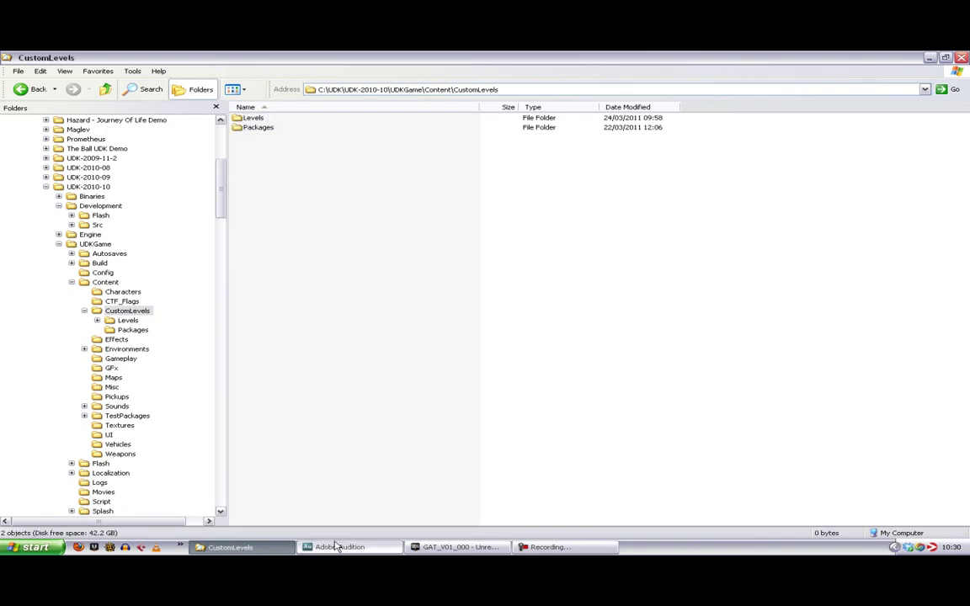
Switch to the Unreal Development Kit editor and restore the four-viewport layout from the maximized perspective view.
{"action": "left_click", "coordinate": [454, 547]}
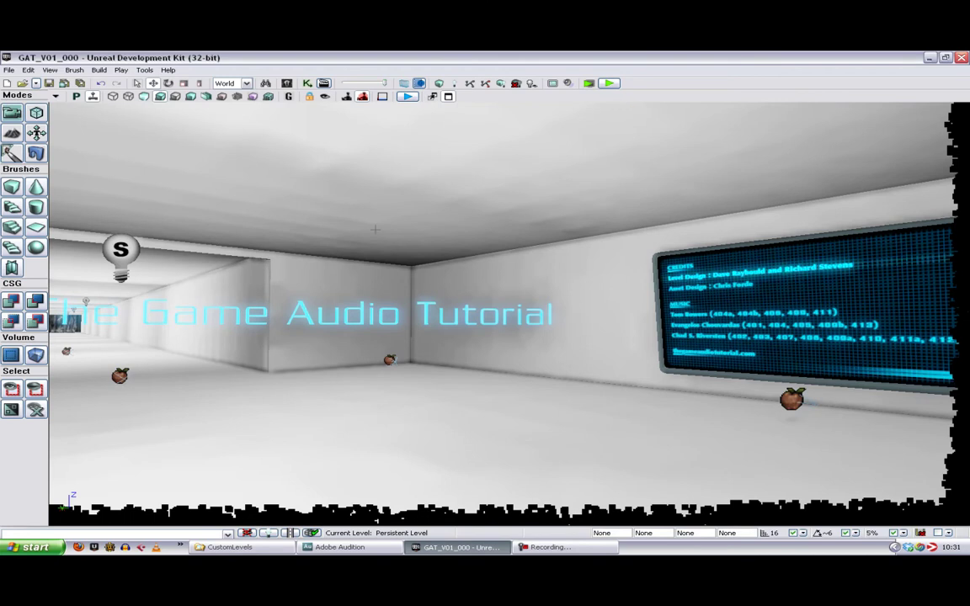
{"action": "left_click", "coordinate": [10, 71]}
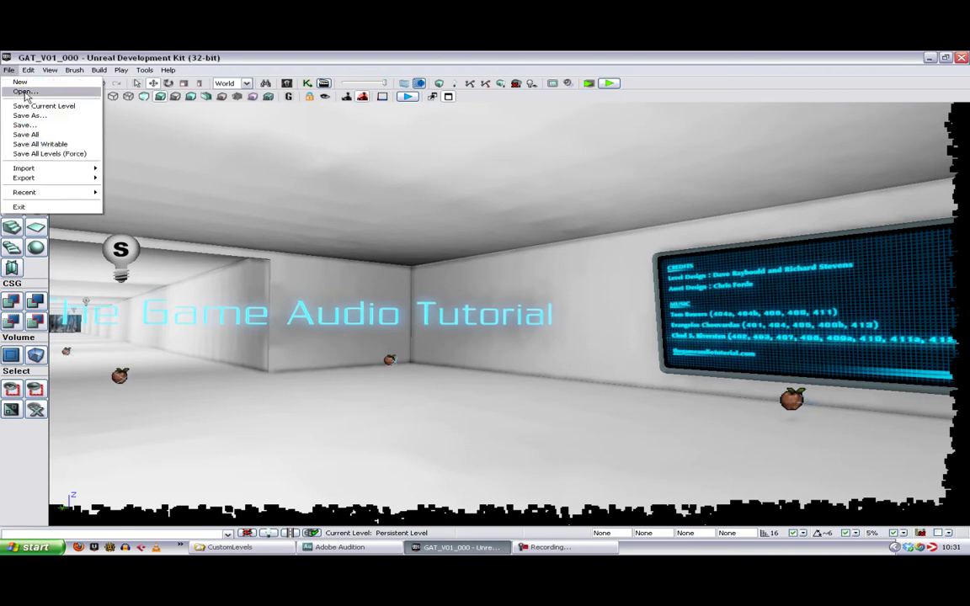
{"action": "mouse_move", "coordinate": [34, 168]}
{"action": "left_click", "coordinate": [235, 243]}
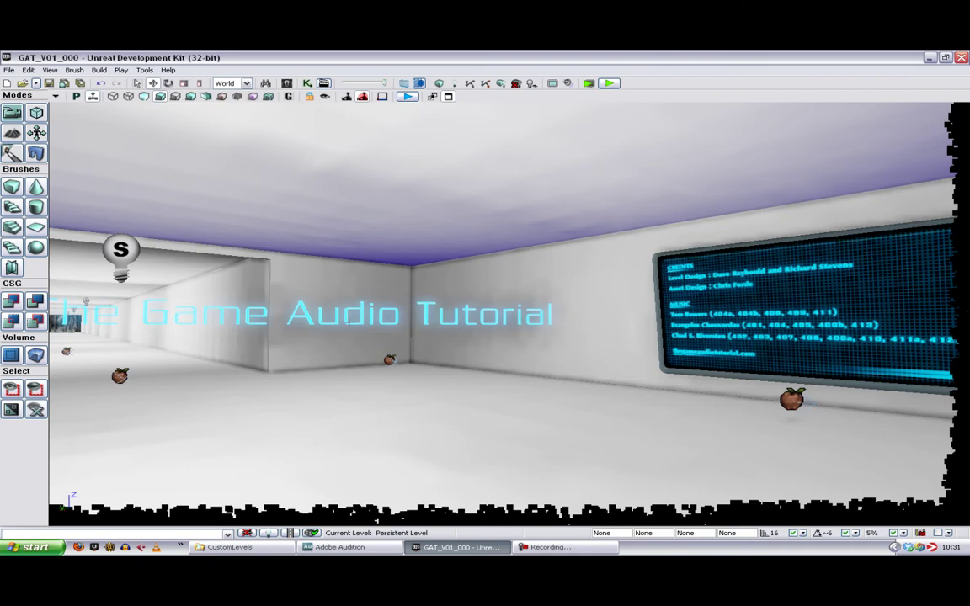
{"action": "left_click", "coordinate": [449, 97]}
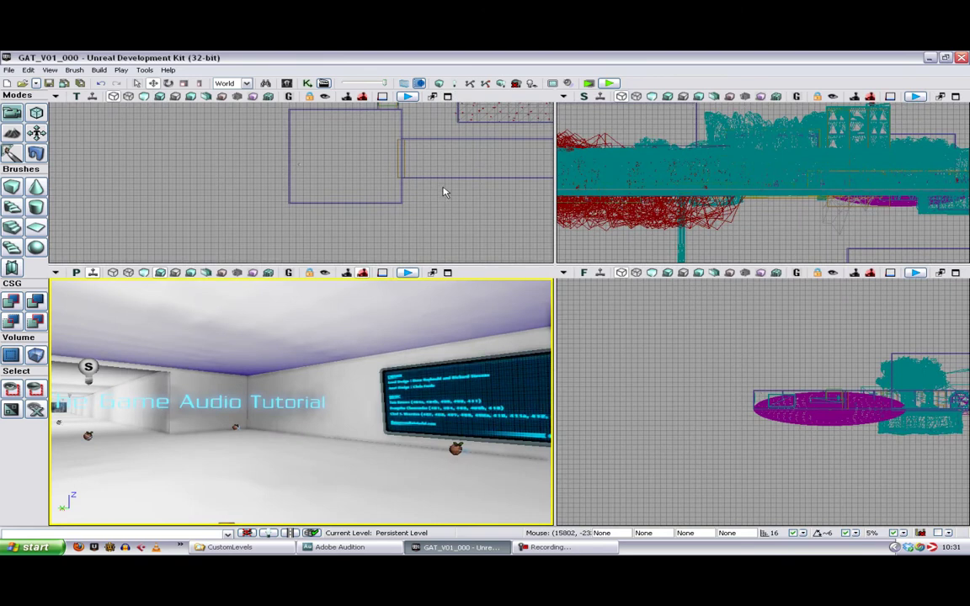
Maximize the perspective viewport, restore the four-view layout, and survey the connected rooms in the Top viewport.
{"action": "left_click", "coordinate": [448, 272]}
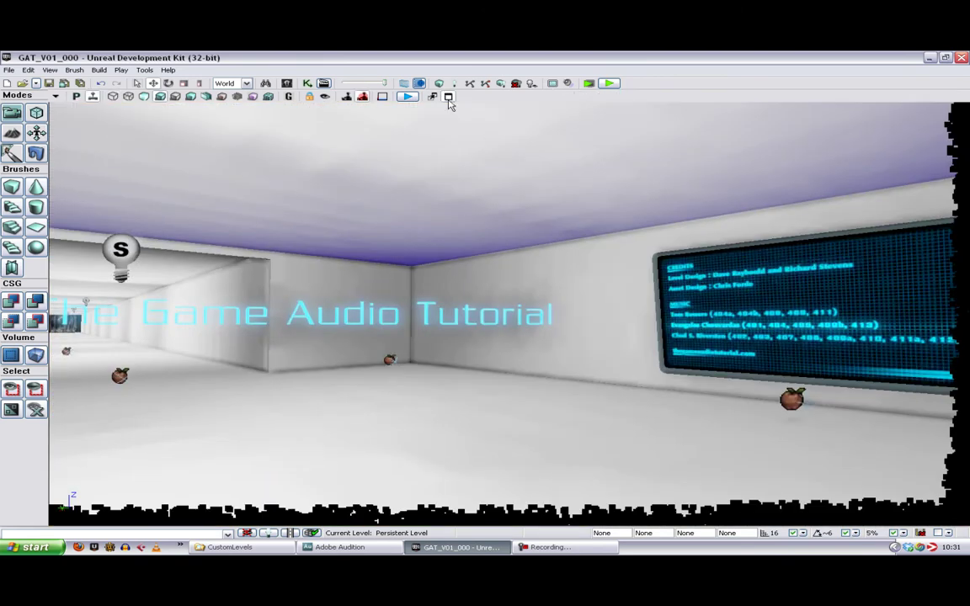
{"action": "left_click", "coordinate": [448, 96]}
{"action": "left_click_drag", "start_coordinate": [474, 197], "coordinate": [192, 247]}
{"action": "scroll", "coordinate": [484, 173], "scroll_direction": "down", "scroll_amount": 6}
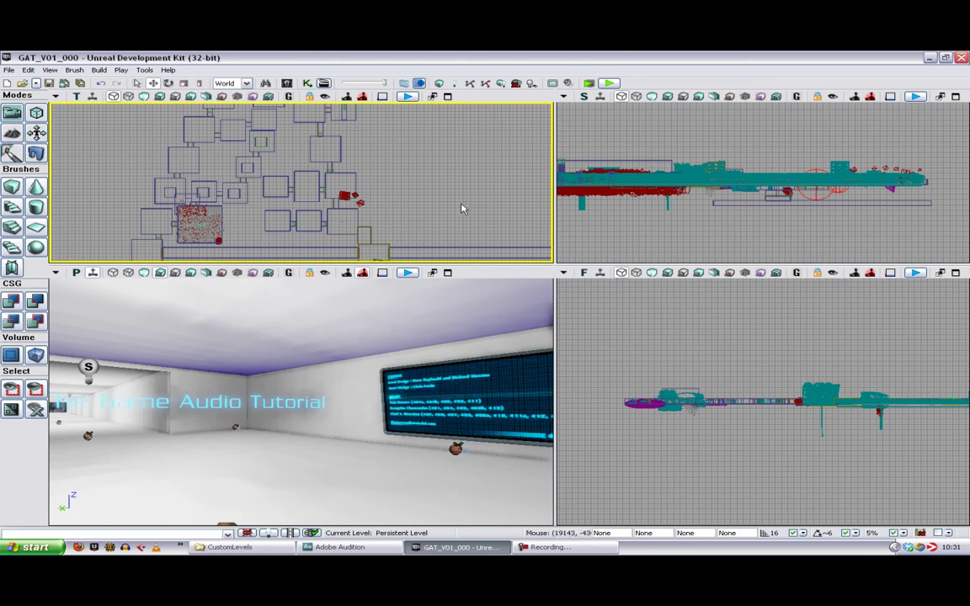
{"action": "left_click_drag", "start_coordinate": [400, 147], "coordinate": [539, 105]}
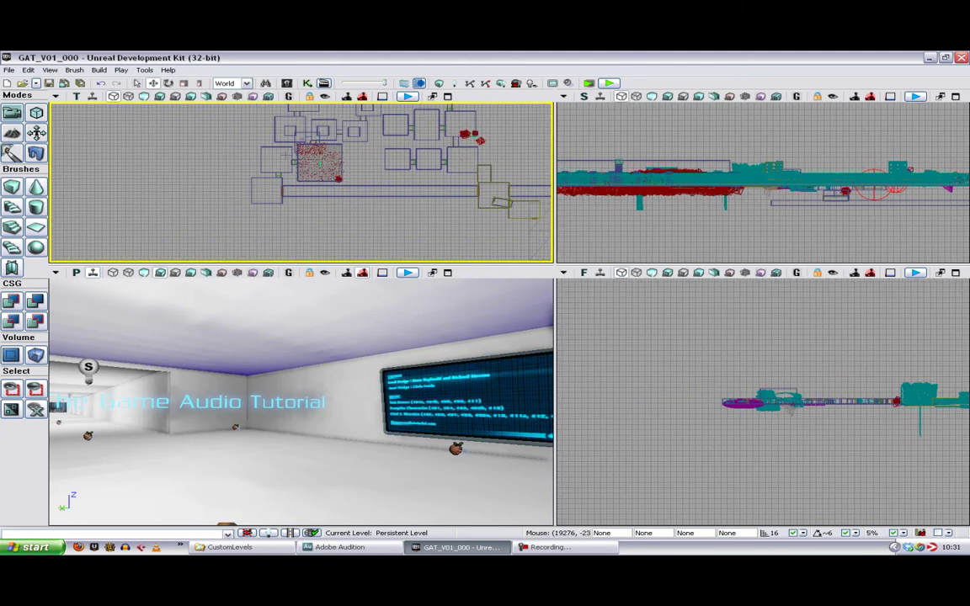
{"action": "left_click_drag", "start_coordinate": [243, 148], "coordinate": [250, 207]}
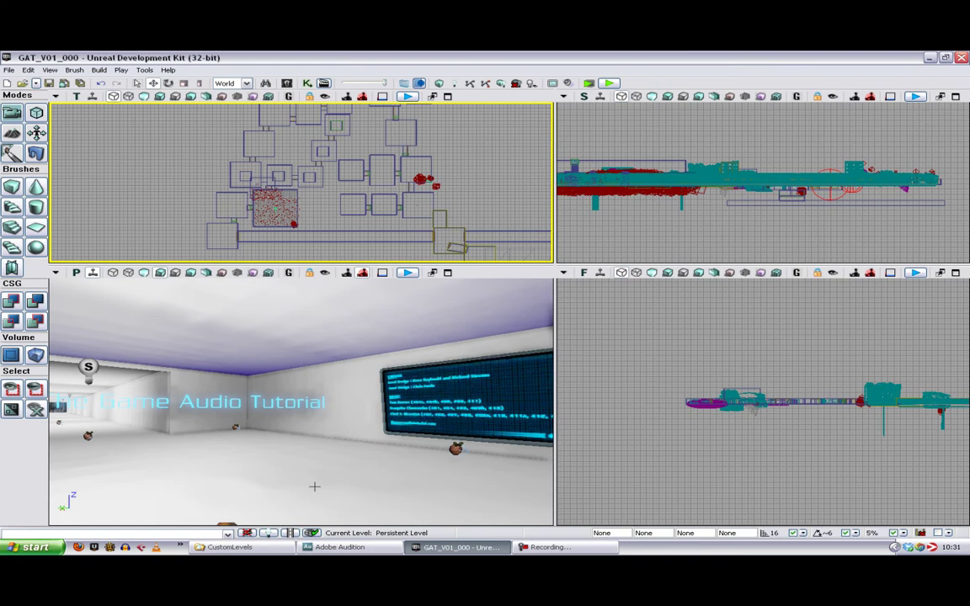
Fly the perspective camera through the doorway and corridor into the domed area, facing the box with the red switch.
{"action": "left_click", "coordinate": [364, 440]}
{"action": "right_click_drag", "start_coordinate": [364, 440], "coordinate": [135, 402]}
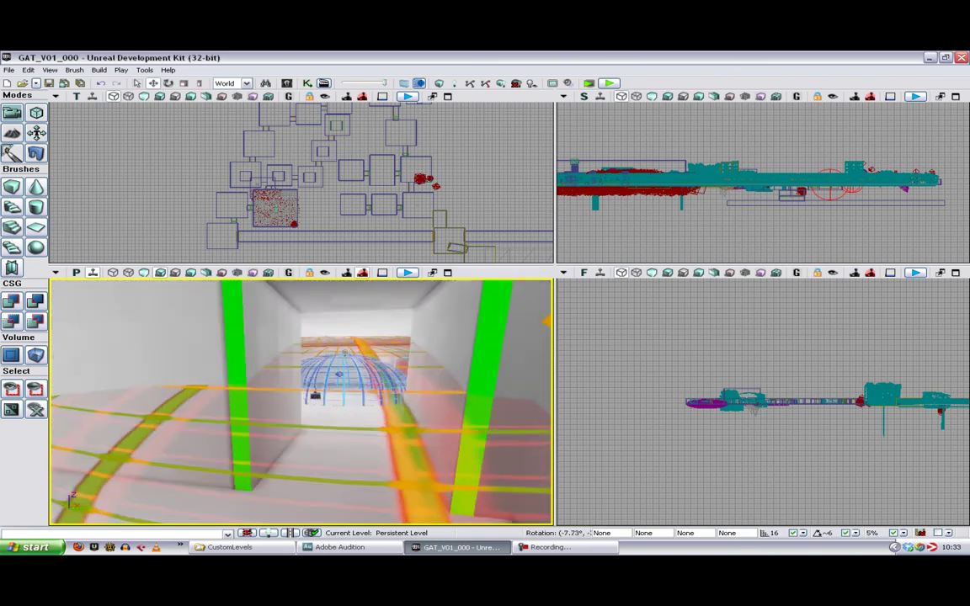
{"action": "right_click_drag", "start_coordinate": [301, 400], "coordinate": [364, 446]}
{"action": "left_click_drag", "start_coordinate": [364, 446], "coordinate": [322, 436]}
{"action": "right_click_drag", "start_coordinate": [322, 436], "coordinate": [320, 455]}
{"action": "left_click_drag", "start_coordinate": [321, 454], "coordinate": [370, 441]}
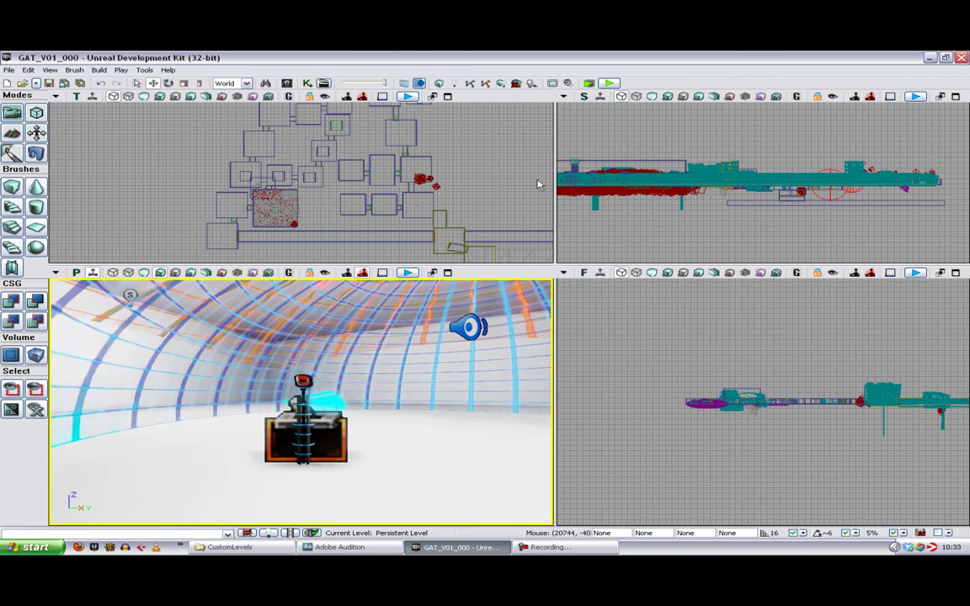
Zoom the Top viewport out to an overview of the level, then back in to the first cluster of rooms.
{"action": "left_click_drag", "start_coordinate": [522, 176], "coordinate": [329, 182]}
{"action": "scroll", "coordinate": [422, 171], "scroll_direction": "down", "scroll_amount": 5}
{"action": "scroll", "coordinate": [331, 183], "scroll_direction": "up", "scroll_amount": 1}
{"action": "scroll", "coordinate": [320, 187], "scroll_direction": "up", "scroll_amount": 2}
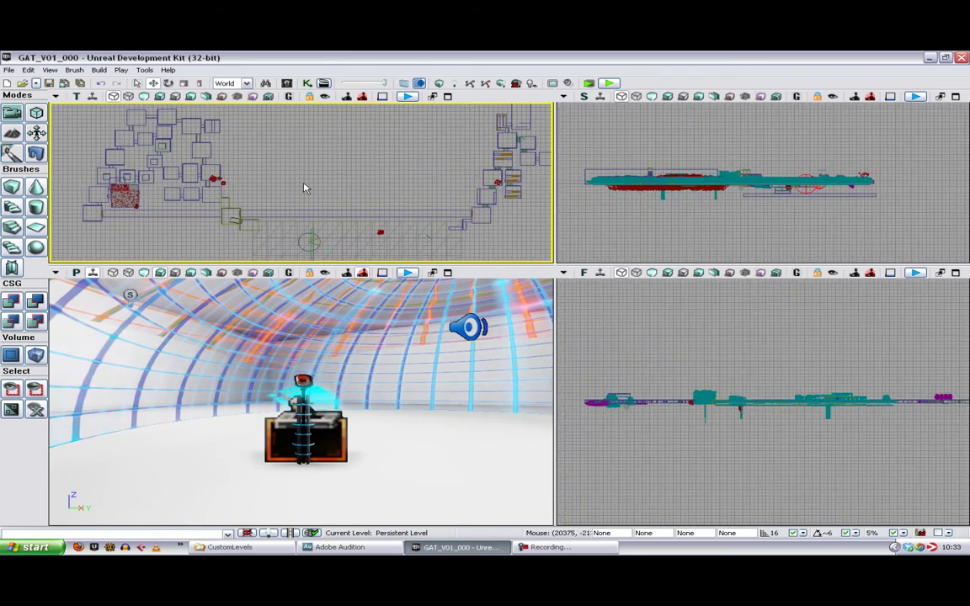
{"action": "scroll", "coordinate": [286, 184], "scroll_direction": "up", "scroll_amount": 1}
{"action": "scroll", "coordinate": [450, 182], "scroll_direction": "up", "scroll_amount": 1}
{"action": "scroll", "coordinate": [404, 194], "scroll_direction": "up", "scroll_amount": 1}
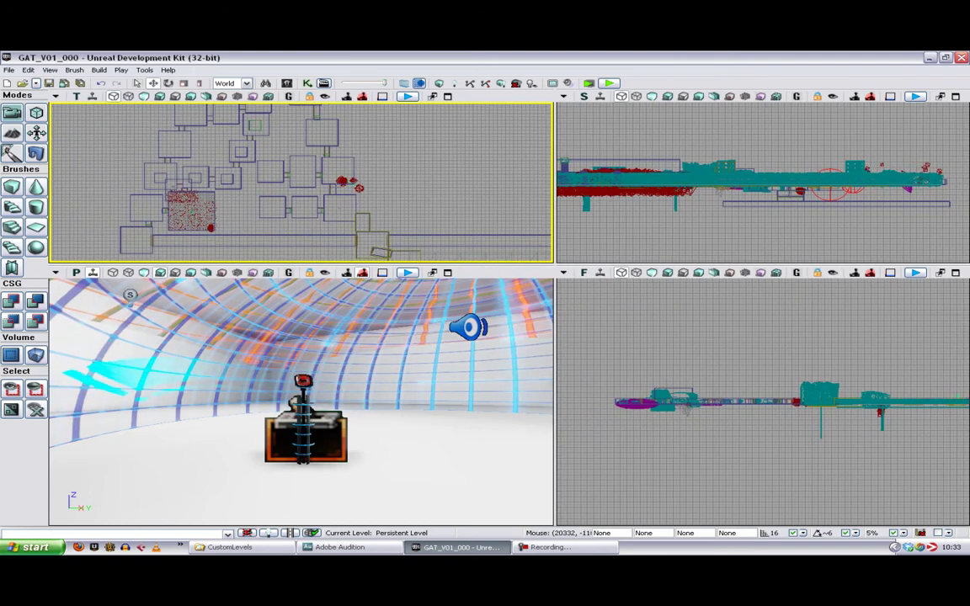
Pan the Top viewport along the connecting corridor to the far rooms and back, inspecting the room cluster at closer and wider zooms.
{"action": "left_click_drag", "start_coordinate": [480, 192], "coordinate": [119, 128]}
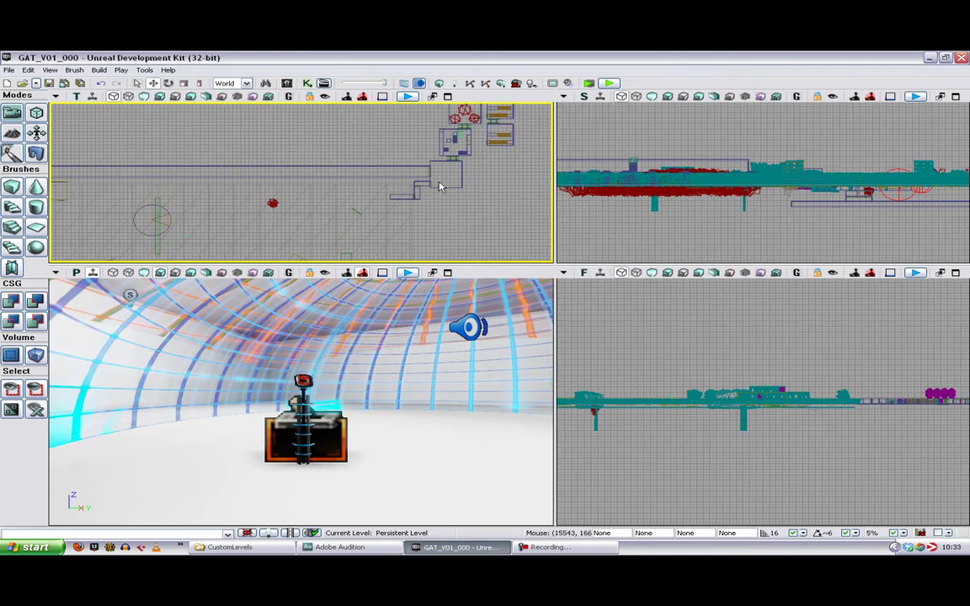
{"action": "left_click_drag", "start_coordinate": [500, 209], "coordinate": [149, 170]}
{"action": "left_click_drag", "start_coordinate": [471, 126], "coordinate": [127, 207]}
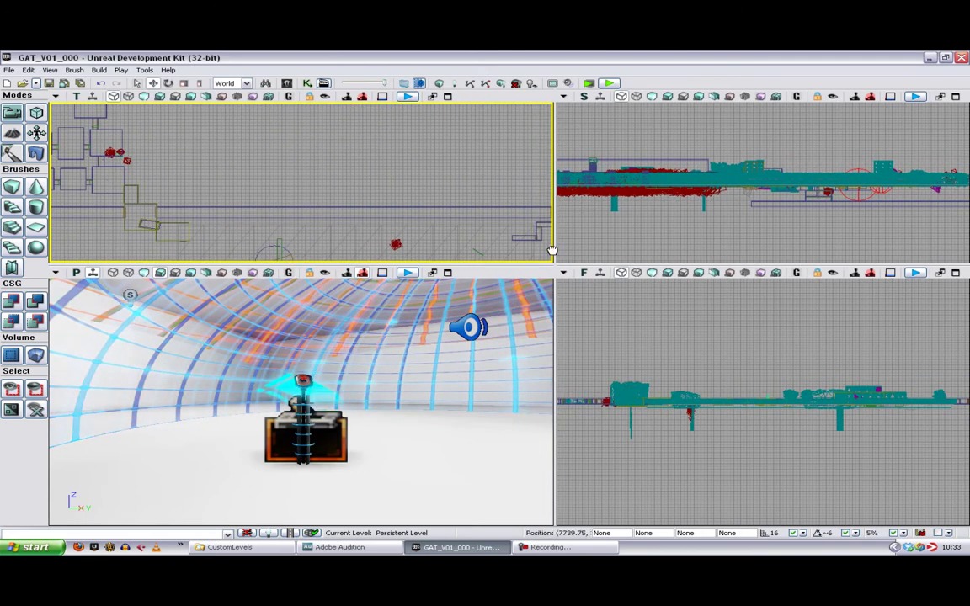
{"action": "left_click_drag", "start_coordinate": [222, 178], "coordinate": [501, 254]}
{"action": "left_click_drag", "start_coordinate": [487, 218], "coordinate": [257, 150]}
{"action": "left_click_drag", "start_coordinate": [387, 165], "coordinate": [492, 178]}
{"action": "scroll", "coordinate": [446, 175], "scroll_direction": "up", "scroll_amount": 3}
{"action": "left_click_drag", "start_coordinate": [300, 154], "coordinate": [359, 194]}
{"action": "scroll", "coordinate": [508, 163], "scroll_direction": "down", "scroll_amount": 5}
{"action": "scroll", "coordinate": [446, 210], "scroll_direction": "down", "scroll_amount": 5}
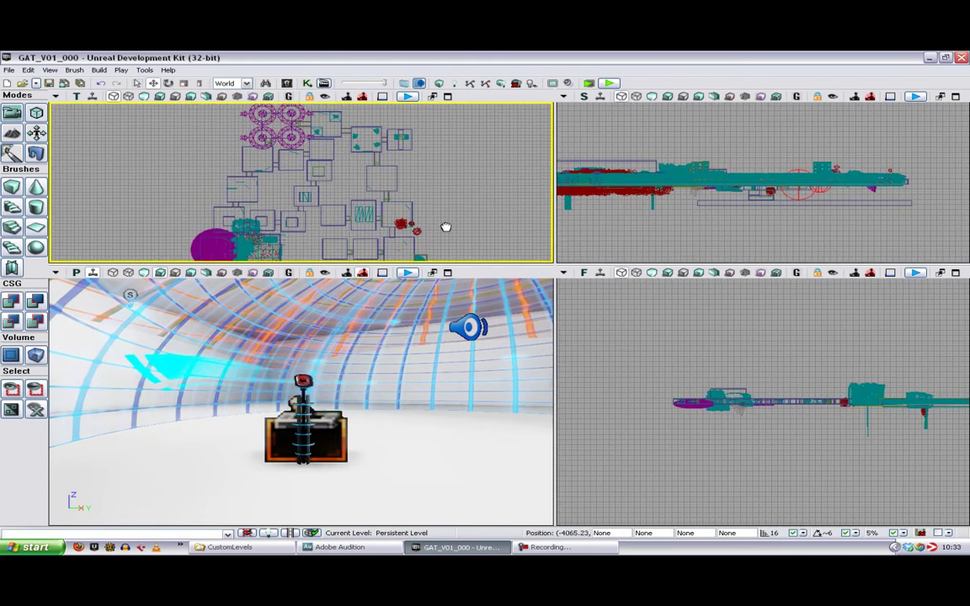
{"action": "left_click_drag", "start_coordinate": [477, 218], "coordinate": [442, 180]}
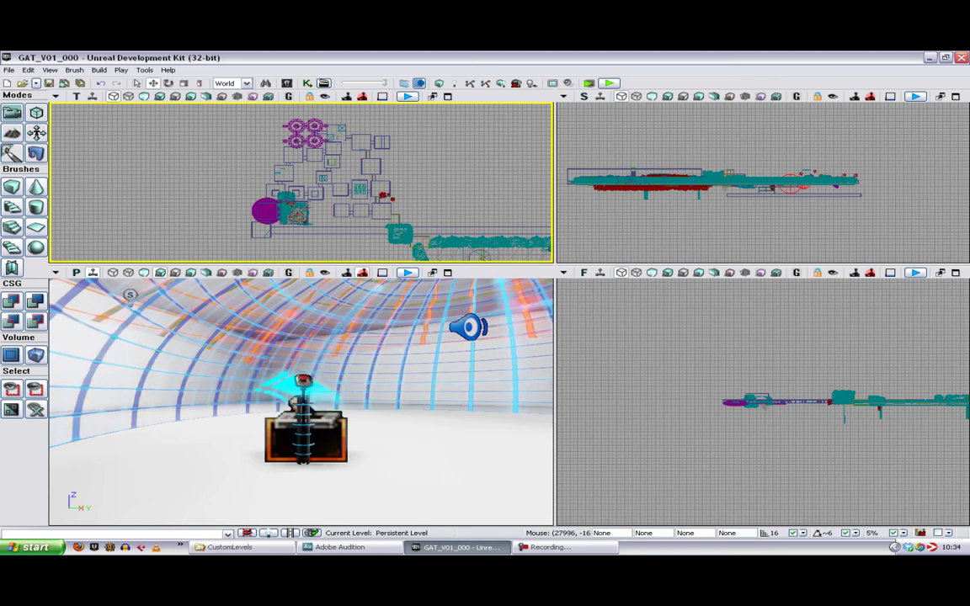
Toggle the display of static meshes in the Top viewport off and back on.
{"action": "key", "text": "w"}
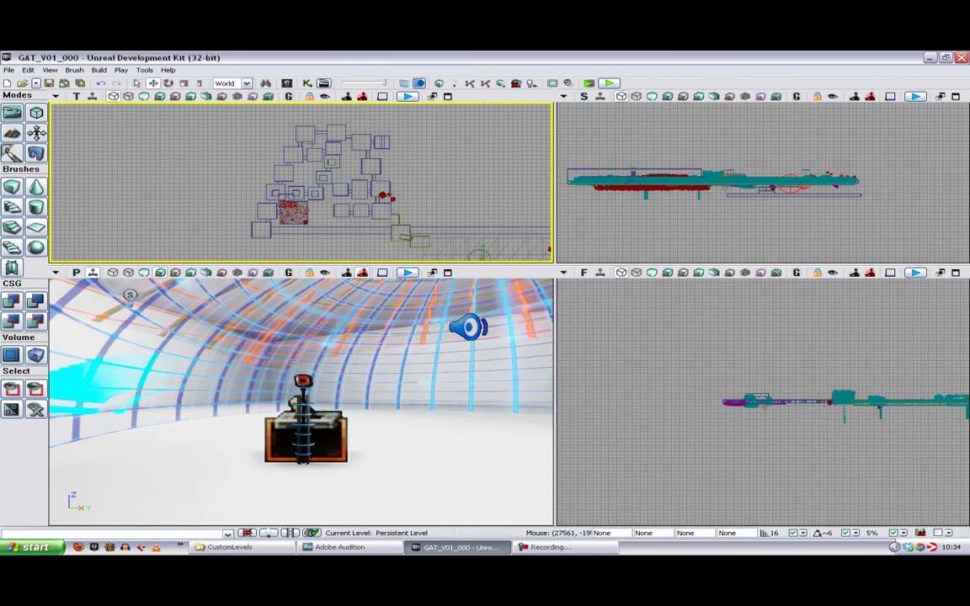
{"action": "key", "text": "w"}
{"action": "key", "text": "w"}
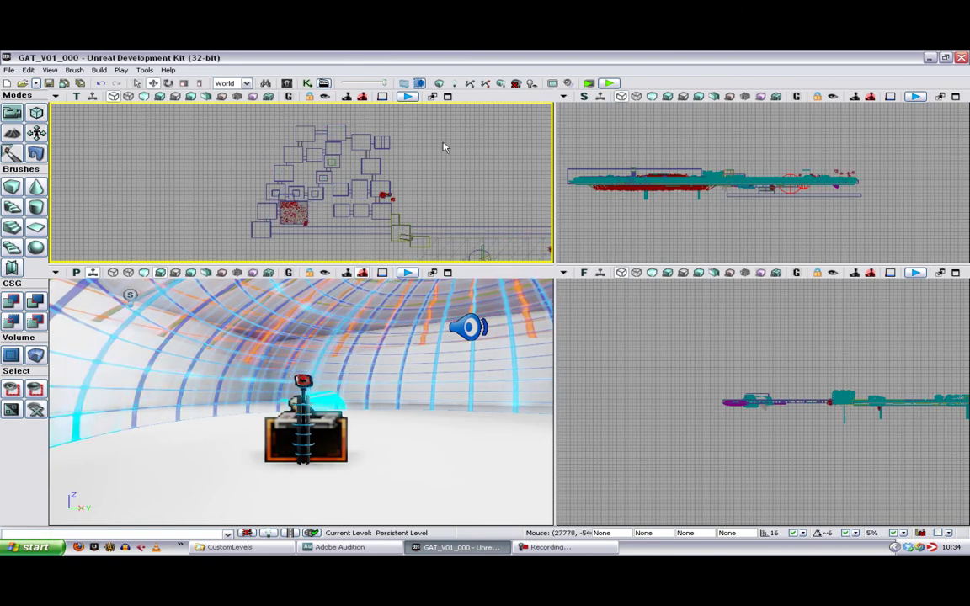
{"action": "key", "text": "w"}
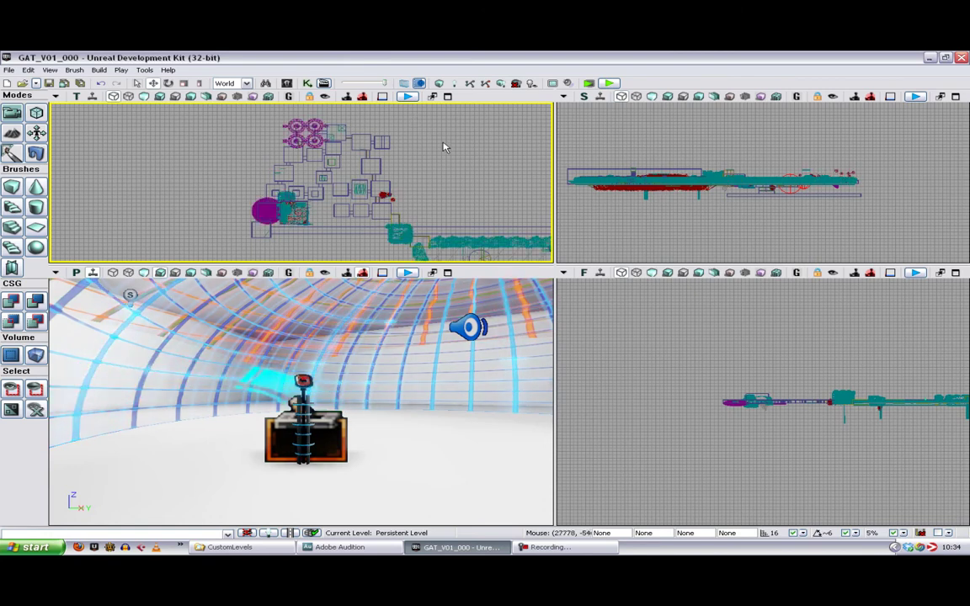
Select the trigger volume in the far room cluster, centre all viewports on it, and fly the camera into the neighbouring room.
{"action": "left_click_drag", "start_coordinate": [476, 179], "coordinate": [176, 110]}
{"action": "left_click_drag", "start_coordinate": [405, 135], "coordinate": [325, 244]}
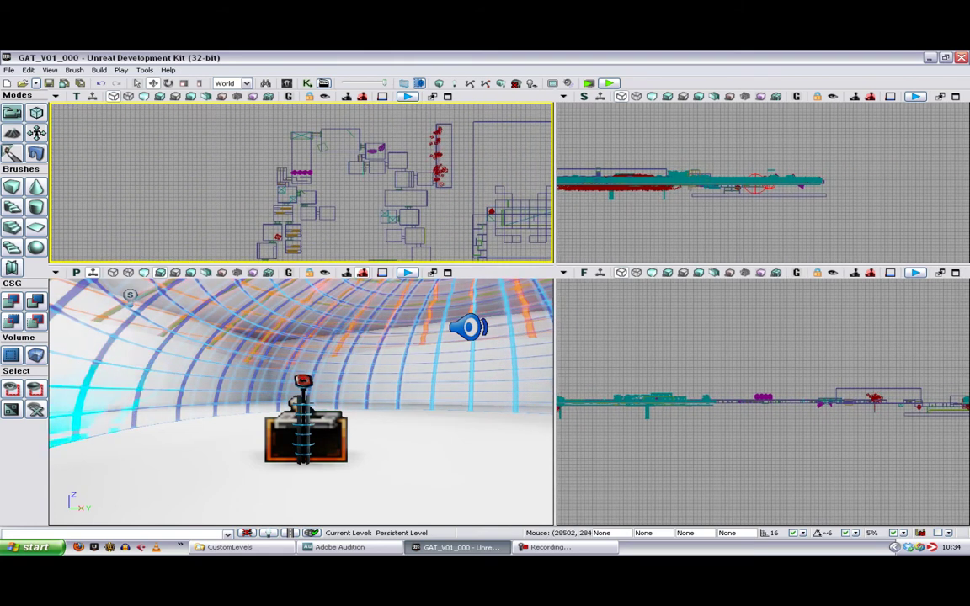
{"action": "left_click", "coordinate": [377, 200]}
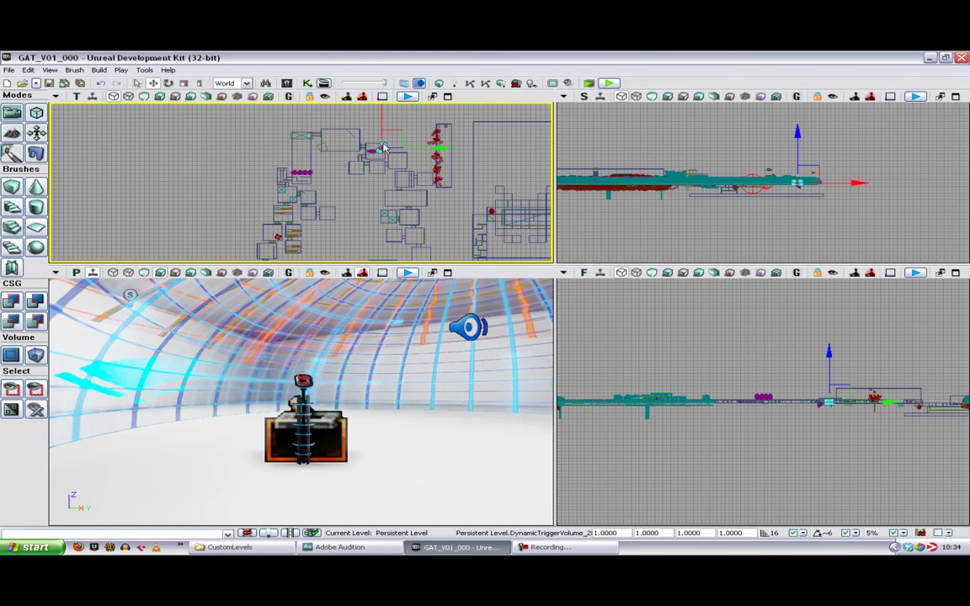
{"action": "key", "text": "Home"}
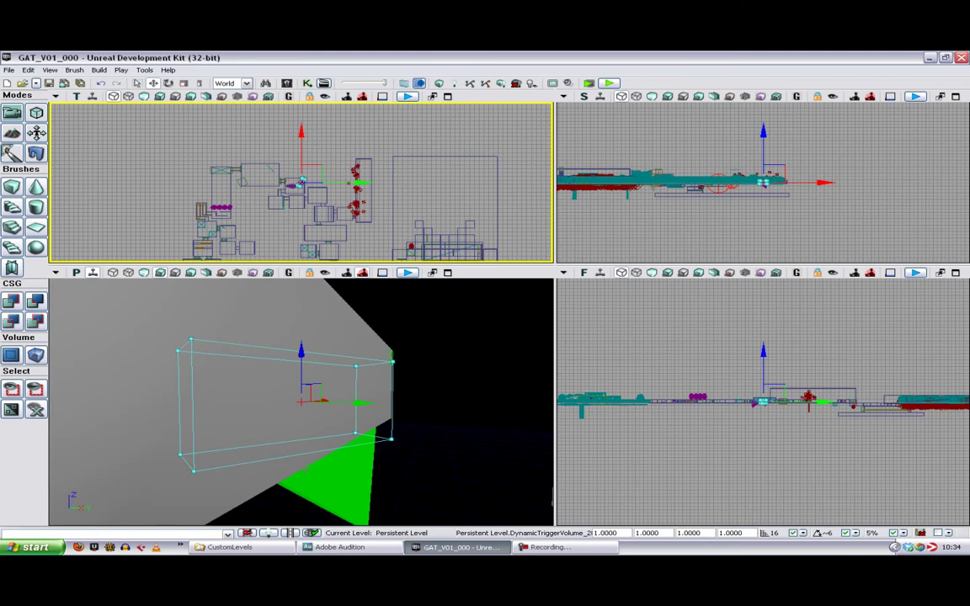
{"action": "right_click_drag", "start_coordinate": [343, 468], "coordinate": [291, 454]}
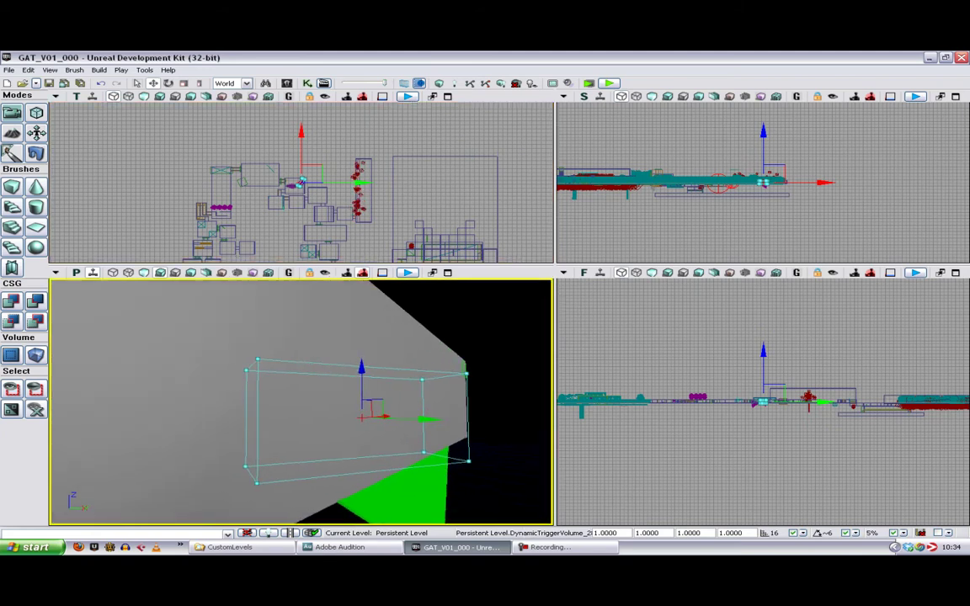
{"action": "left_click_drag", "start_coordinate": [291, 455], "coordinate": [245, 342]}
{"action": "left_click_drag", "start_coordinate": [301, 403], "coordinate": [211, 403]}
{"action": "mouse_move", "coordinate": [344, 493]}
{"action": "left_mouse_down"}
{"action": "mouse_move", "coordinate": [311, 492]}
{"action": "mouse_move", "coordinate": [354, 492]}
{"action": "mouse_move", "coordinate": [343, 492]}
{"action": "left_mouse_up"}
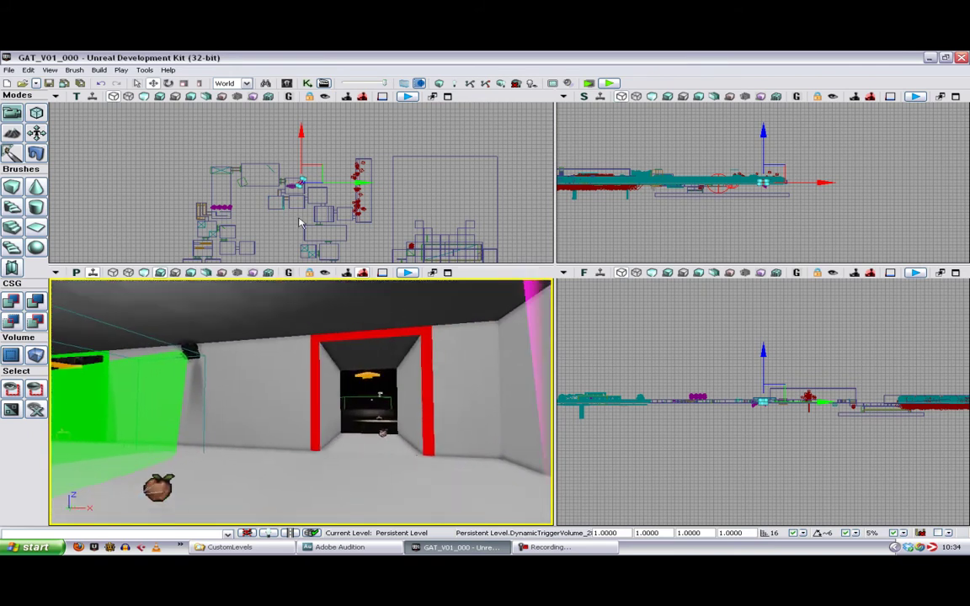
Select the reverb volume around the outdoor tower between the cliffs, centre all viewports on it, and look around.
{"action": "scroll", "coordinate": [320, 183], "scroll_direction": "up", "scroll_amount": 4}
{"action": "left_click_drag", "start_coordinate": [422, 140], "coordinate": [164, 127]}
{"action": "left_click", "coordinate": [499, 158]}
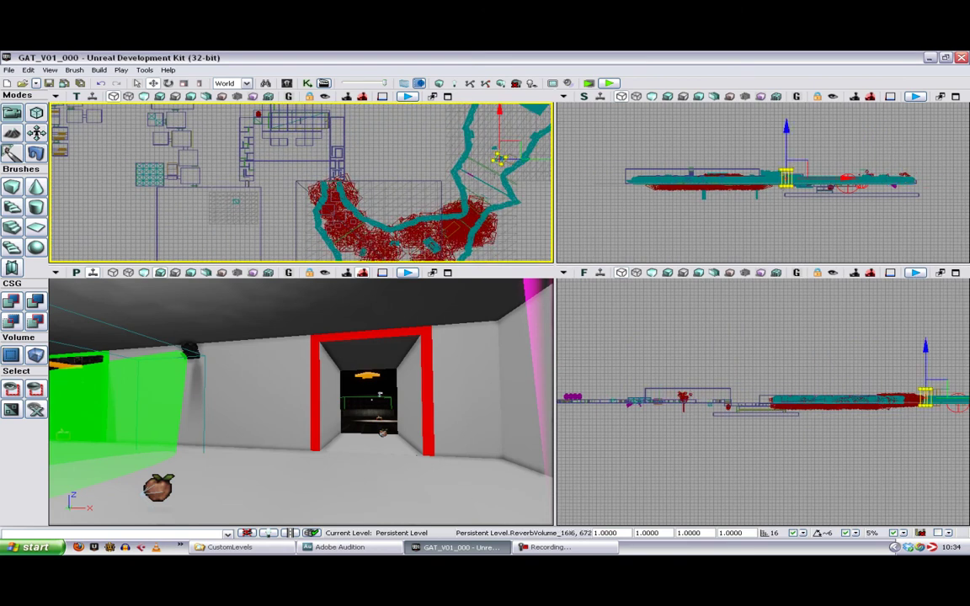
{"action": "key", "text": "Home"}
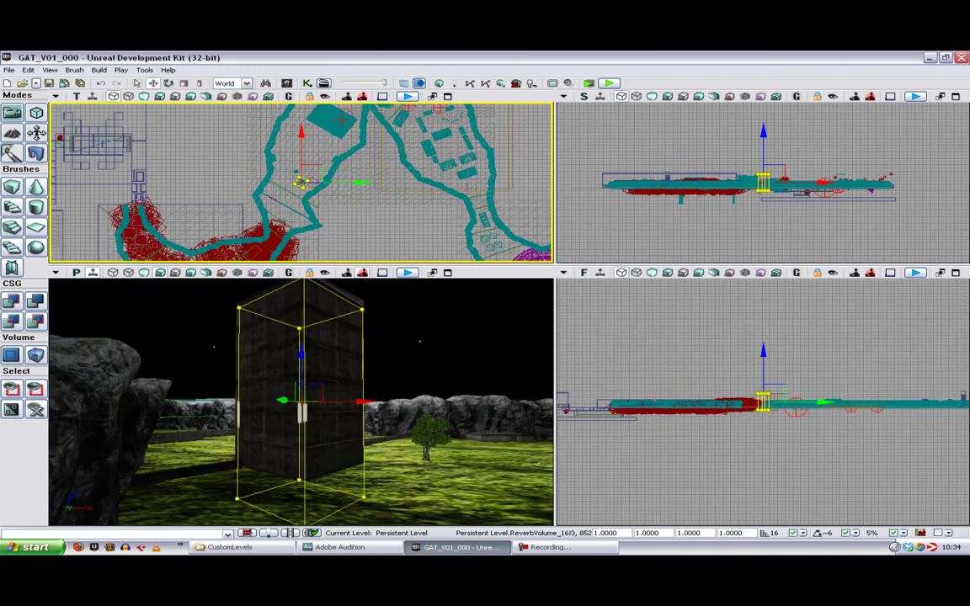
{"action": "mouse_move", "coordinate": [302, 403]}
{"action": "right_mouse_down"}
{"action": "mouse_move", "coordinate": [282, 438]}
{"action": "mouse_move", "coordinate": [454, 428]}
{"action": "mouse_move", "coordinate": [181, 392]}
{"action": "mouse_move", "coordinate": [303, 395]}
{"action": "mouse_move", "coordinate": [235, 379]}
{"action": "mouse_move", "coordinate": [214, 299]}
{"action": "right_mouse_up"}
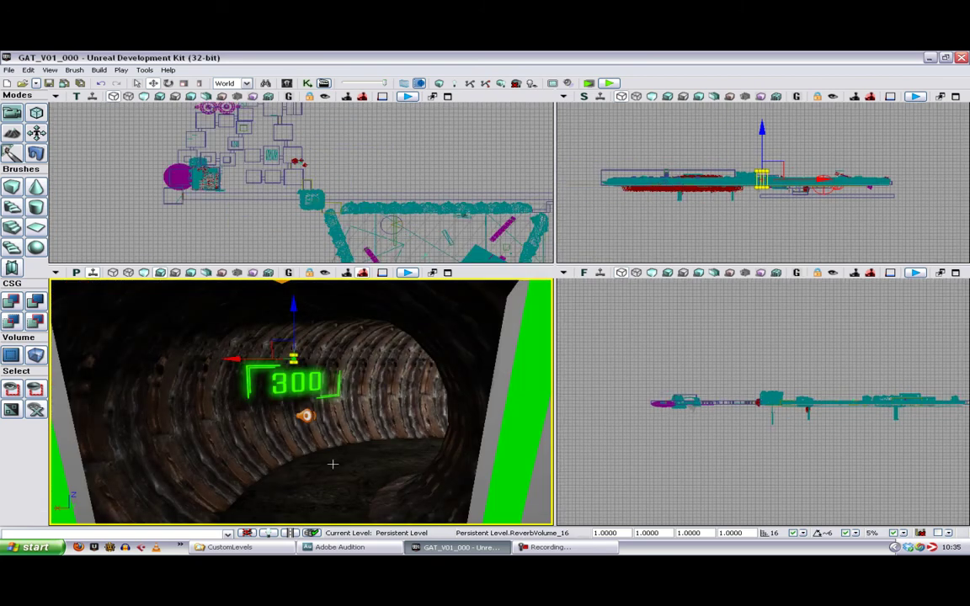
Compare the bookmarked camera views of the 300 tunnel, the outdoor 301 field, the 700 area and the white room with the red doorway.
{"action": "mouse_move", "coordinate": [333, 463]}
{"action": "right_mouse_down"}
{"action": "mouse_move", "coordinate": [403, 449]}
{"action": "mouse_move", "coordinate": [168, 456]}
{"action": "mouse_move", "coordinate": [396, 455]}
{"action": "mouse_move", "coordinate": [396, 470]}
{"action": "mouse_move", "coordinate": [354, 492]}
{"action": "mouse_move", "coordinate": [429, 451]}
{"action": "mouse_move", "coordinate": [547, 442]}
{"action": "mouse_move", "coordinate": [387, 451]}
{"action": "mouse_move", "coordinate": [404, 442]}
{"action": "mouse_move", "coordinate": [387, 459]}
{"action": "mouse_move", "coordinate": [454, 446]}
{"action": "mouse_move", "coordinate": [223, 459]}
{"action": "mouse_move", "coordinate": [336, 462]}
{"action": "right_mouse_up"}
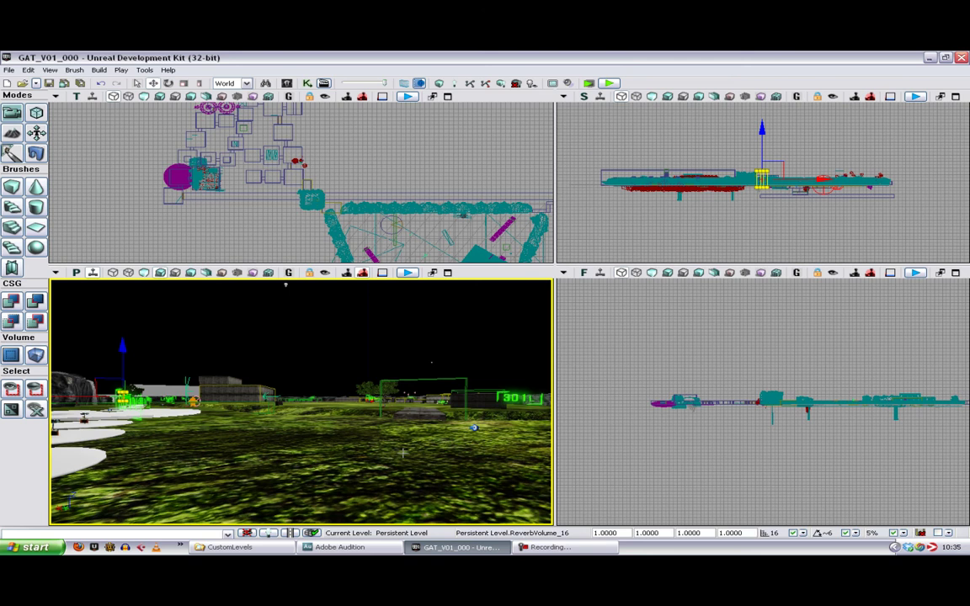
{"action": "key", "text": "1"}
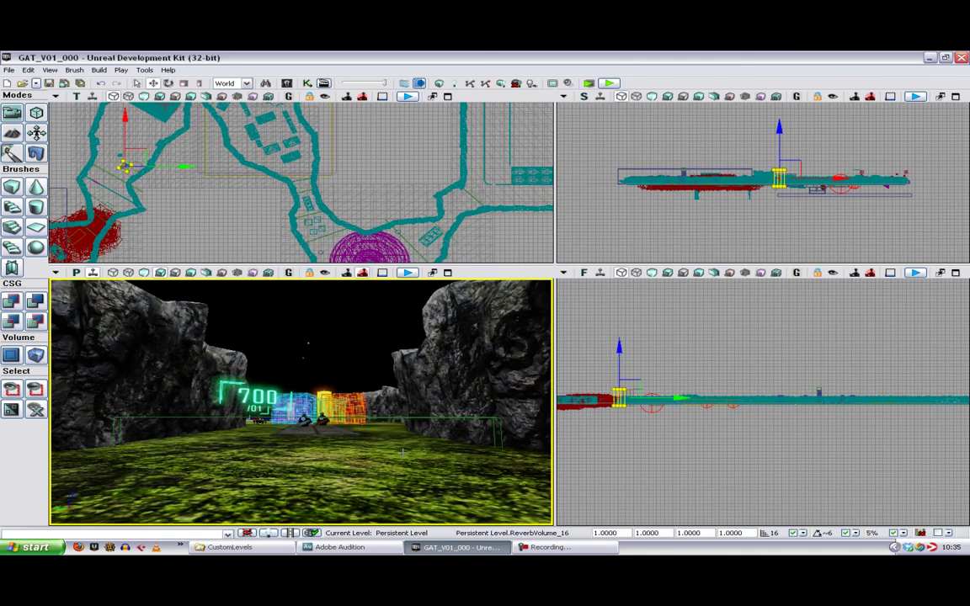
{"action": "mouse_move", "coordinate": [403, 452]}
{"action": "right_mouse_down"}
{"action": "mouse_move", "coordinate": [362, 431]}
{"action": "mouse_move", "coordinate": [391, 446]}
{"action": "mouse_move", "coordinate": [399, 473]}
{"action": "right_mouse_up"}
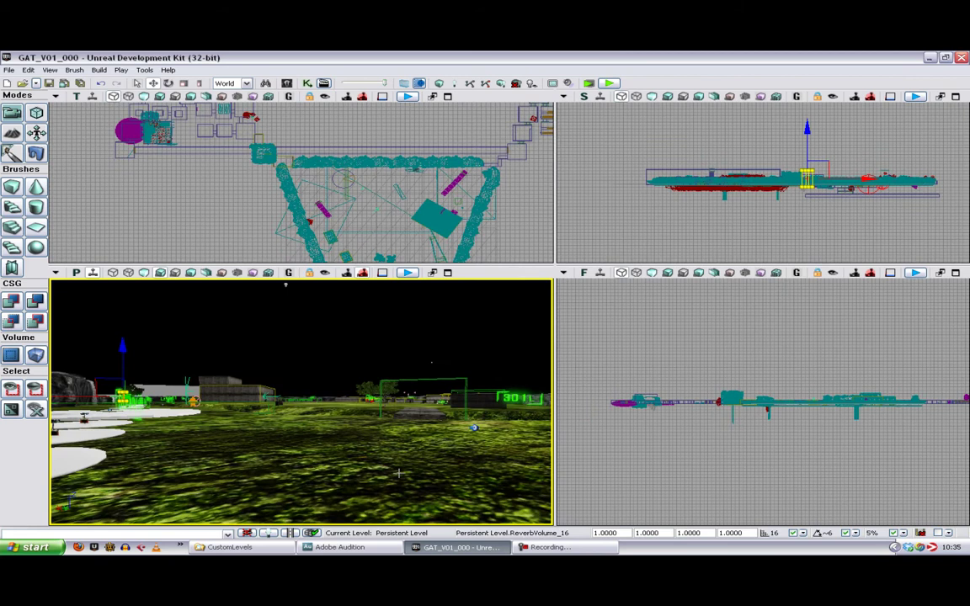
{"action": "right_click_drag", "start_coordinate": [474, 428], "coordinate": [301, 465]}
{"action": "left_click_drag", "start_coordinate": [300, 466], "coordinate": [341, 283]}
{"action": "right_click_drag", "start_coordinate": [300, 402], "coordinate": [465, 401]}
{"action": "scroll", "coordinate": [430, 445], "scroll_direction": "up", "scroll_amount": 3}
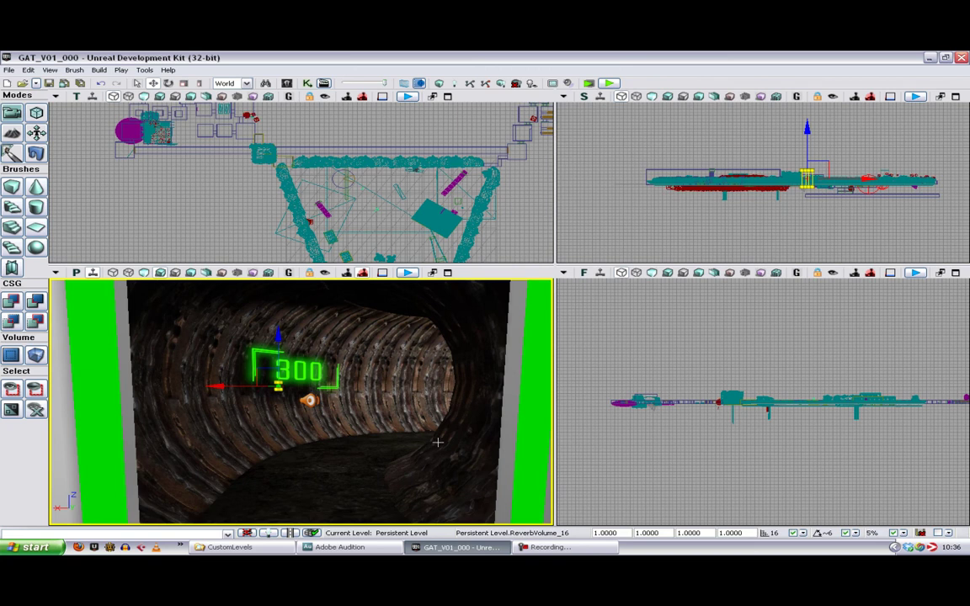
{"action": "right_click_drag", "start_coordinate": [430, 444], "coordinate": [261, 441]}
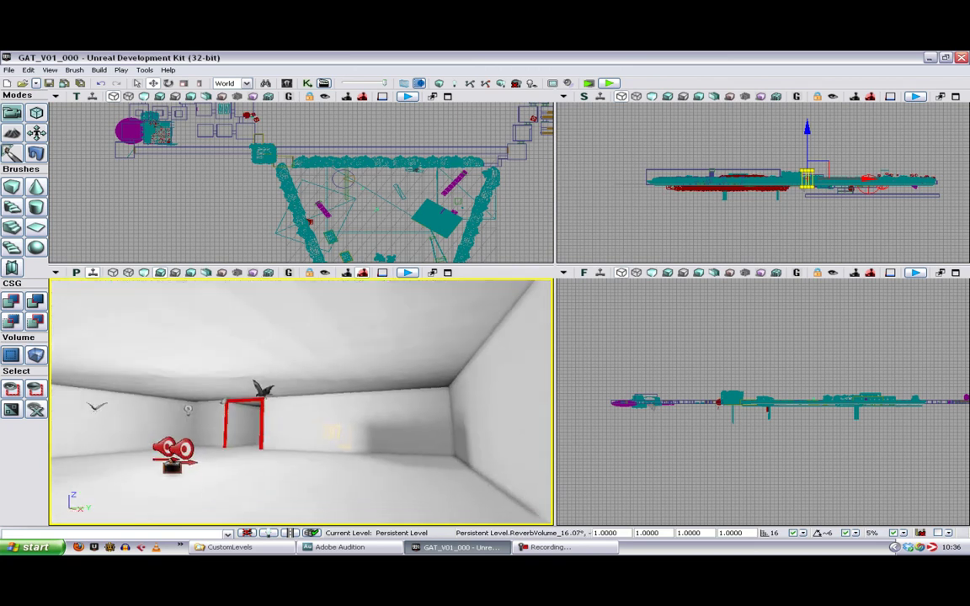
Jump to camera bookmark 1 in the opening room and fly through the green doorway into the domed room 101.
{"action": "key", "text": "1"}
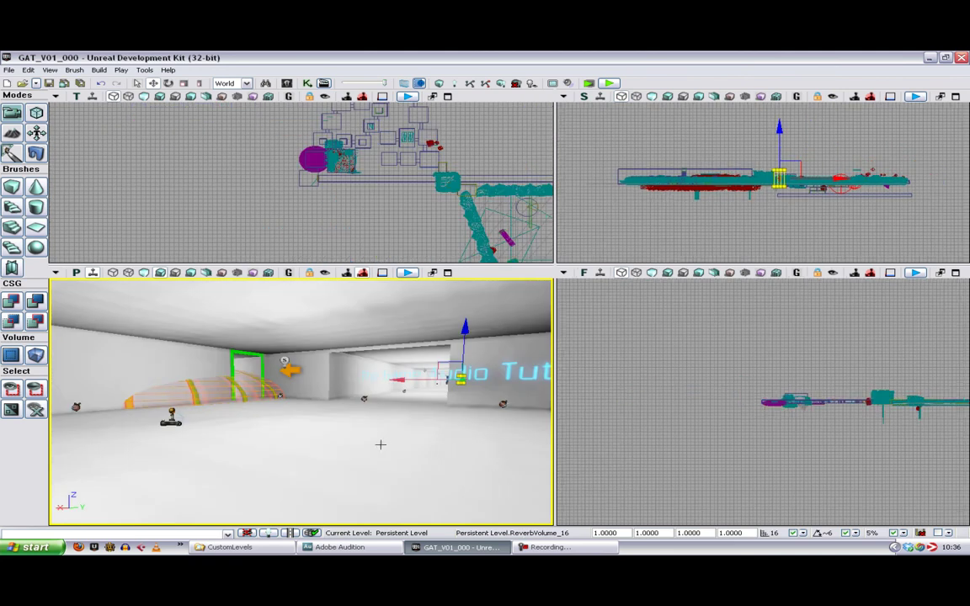
{"action": "left_click_drag", "start_coordinate": [301, 421], "coordinate": [295, 383]}
{"action": "middle_click_drag", "start_coordinate": [298, 396], "coordinate": [276, 394]}
{"action": "left_click_drag", "start_coordinate": [276, 405], "coordinate": [256, 294]}
{"action": "left_click_drag", "start_coordinate": [281, 386], "coordinate": [371, 445]}
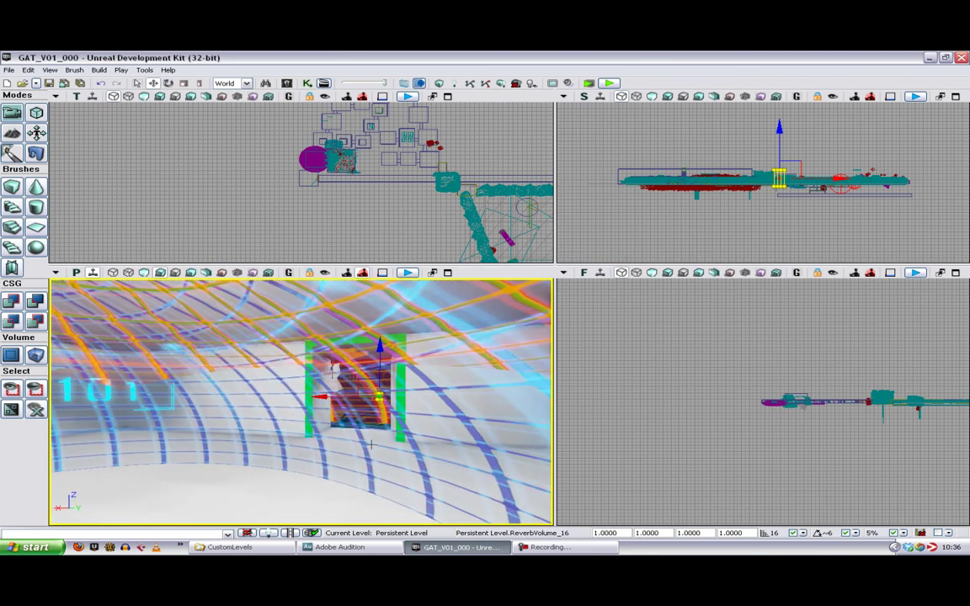
Select the room brush at the four purple rings in the Top viewport and centre all viewports on it.
{"action": "left_click_drag", "start_coordinate": [341, 221], "coordinate": [246, 214]}
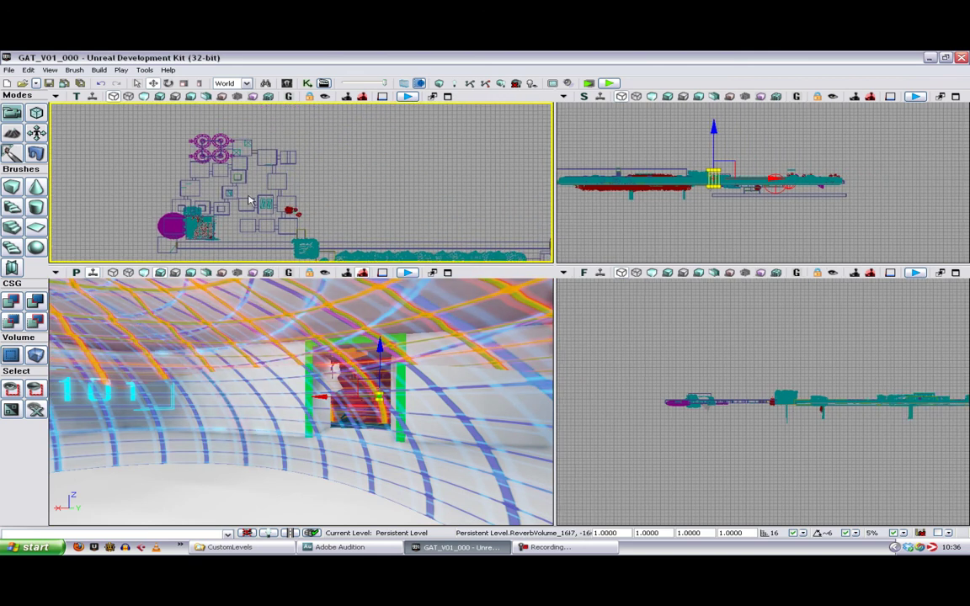
{"action": "left_click", "coordinate": [213, 149]}
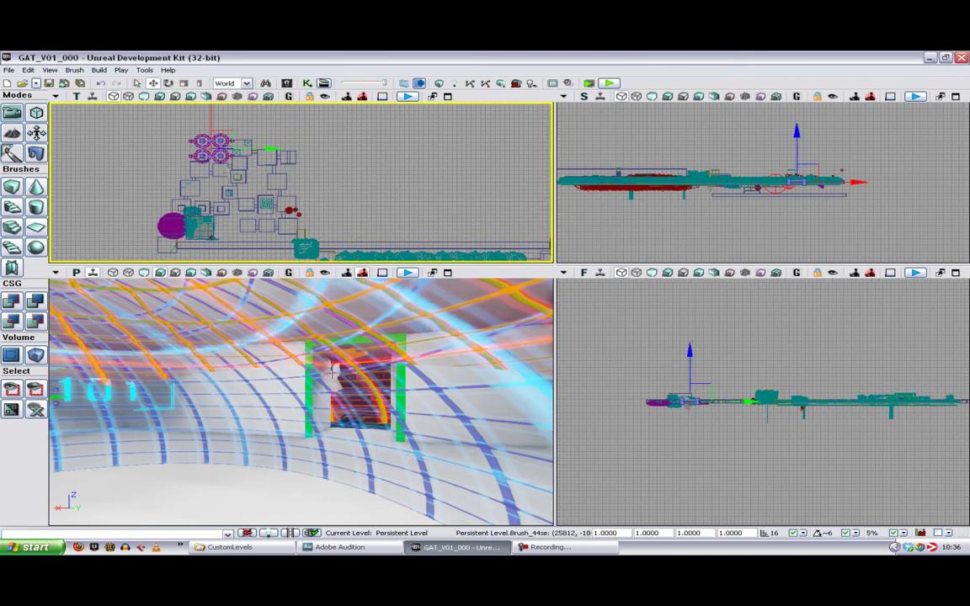
{"action": "key", "text": "Home"}
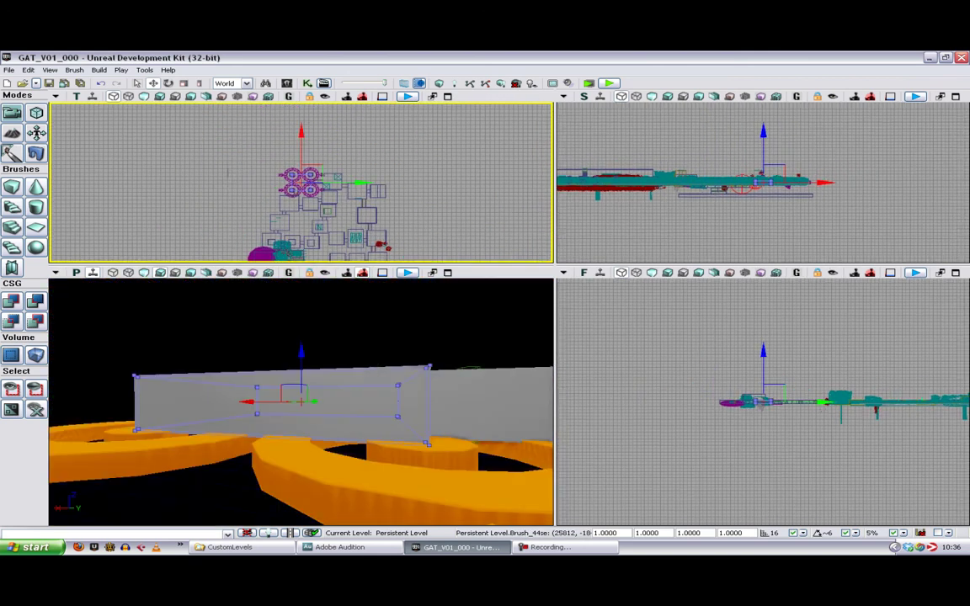
{"action": "key", "text": "w"}
{"action": "mouse_move", "coordinate": [283, 450]}
{"action": "right_mouse_down"}
{"action": "mouse_move", "coordinate": [299, 451]}
{"action": "mouse_move", "coordinate": [296, 459]}
{"action": "mouse_move", "coordinate": [282, 450]}
{"action": "right_mouse_up"}
{"action": "key", "text": "w"}
Jump through camera bookmarks 1 to 7 in order to view each chapter's starting area.
{"action": "key", "text": "1"}
{"action": "key", "text": "2"}
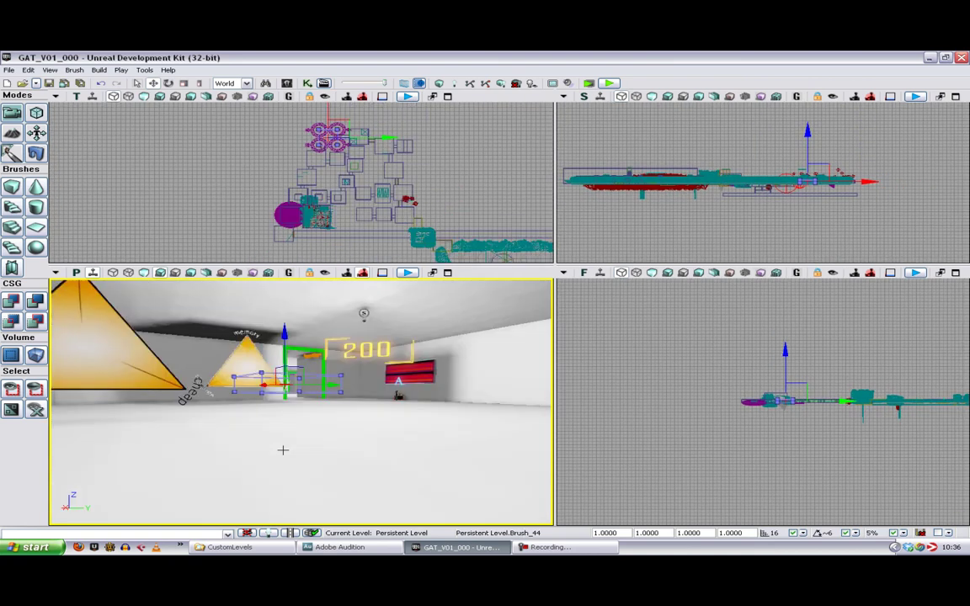
{"action": "key", "text": "3"}
{"action": "key", "text": "4"}
{"action": "key", "text": "5"}
{"action": "key", "text": "6"}
{"action": "key", "text": "7"}
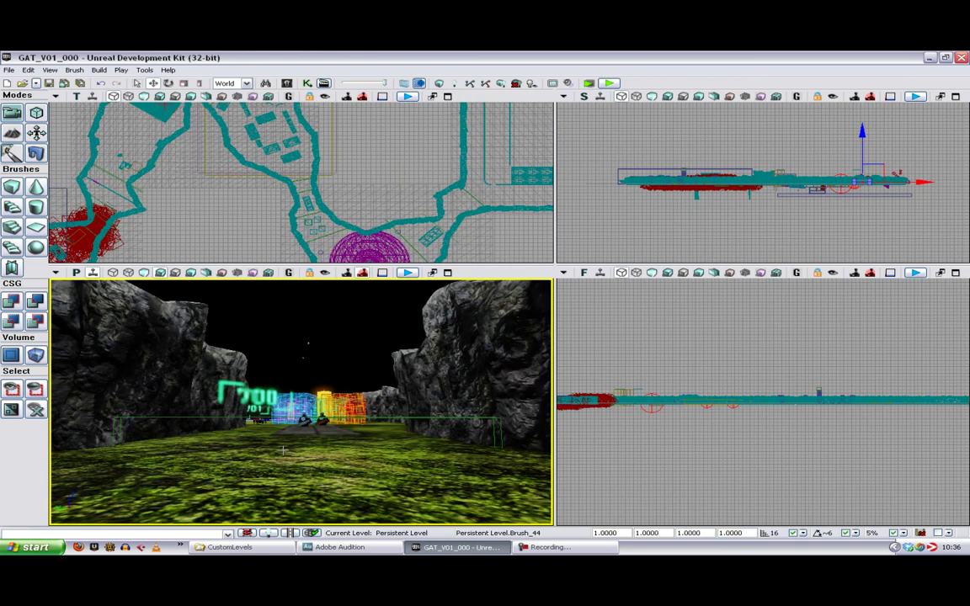